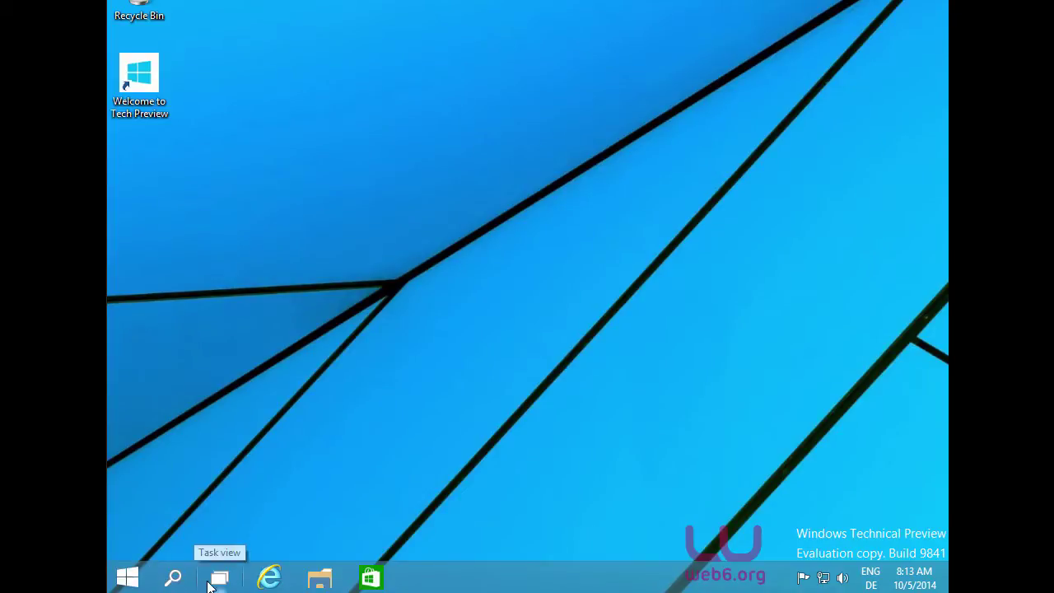
# Step: Open the Start menu and view the shut down and restart power choices
pyautogui.click(139, 584)
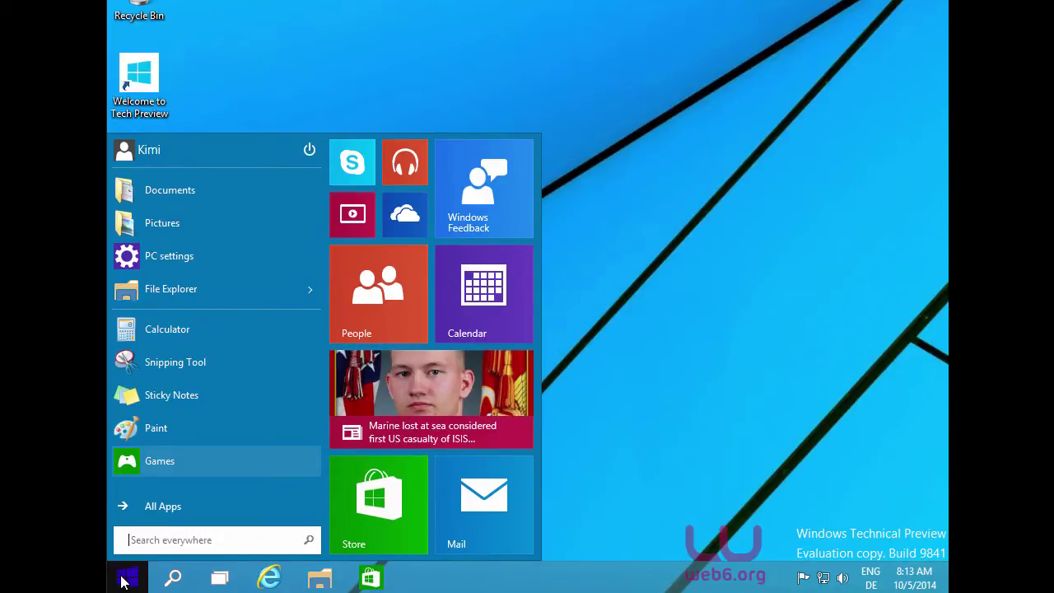
pyautogui.click(308, 149)
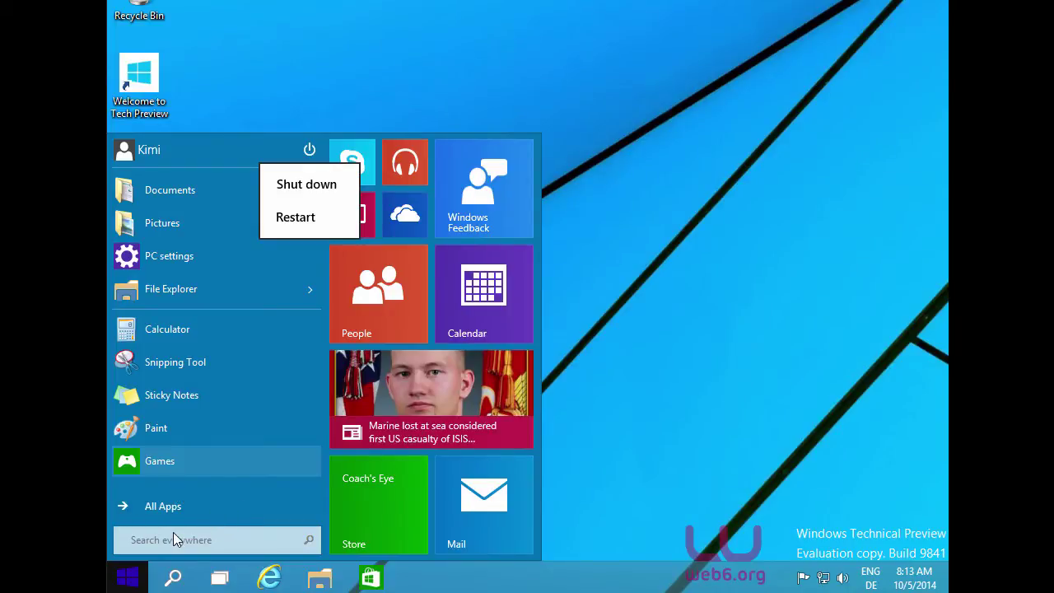
pyautogui.click(239, 540)
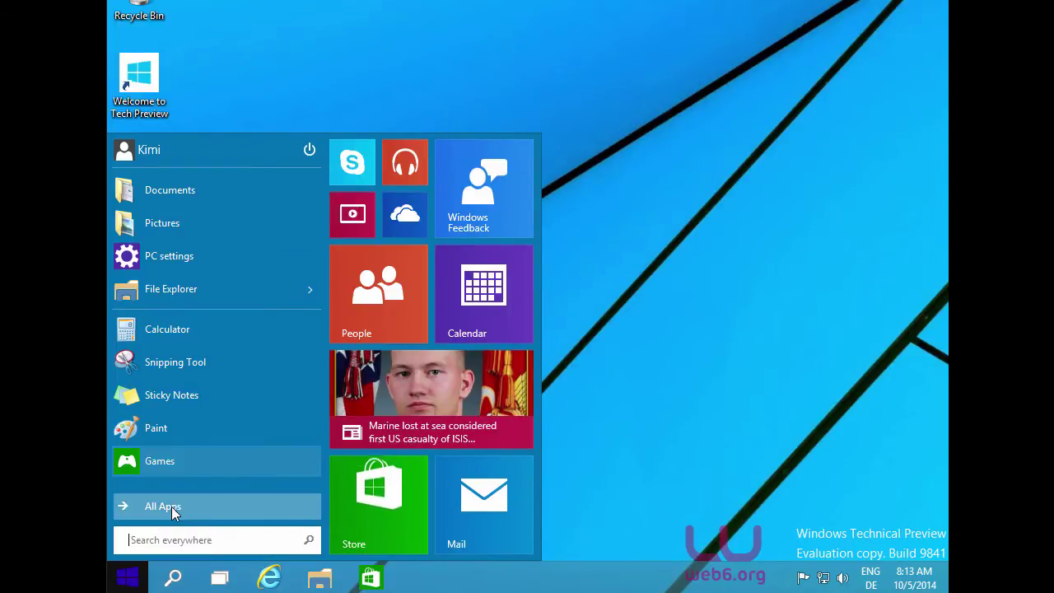
# Step: Browse the All Apps list, return, and show File Explorer's Frequent folders list
pyautogui.click(173, 511)
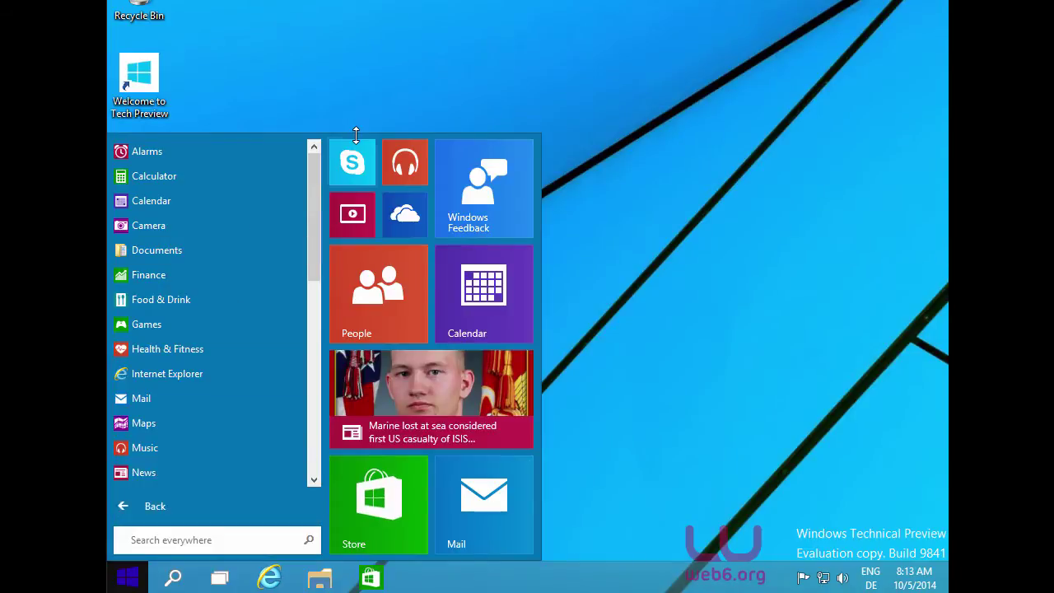
pyautogui.moveTo(313, 188)
pyautogui.mouseDown()
pyautogui.moveTo(294, 406)
pyautogui.moveTo(317, 181)
pyautogui.mouseUp()
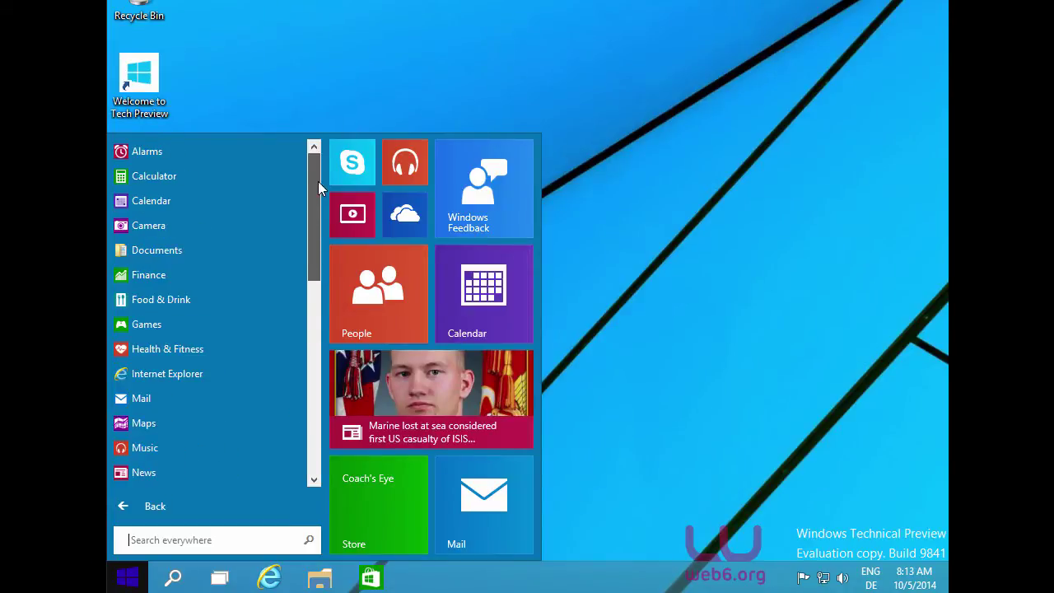
pyautogui.click(138, 509)
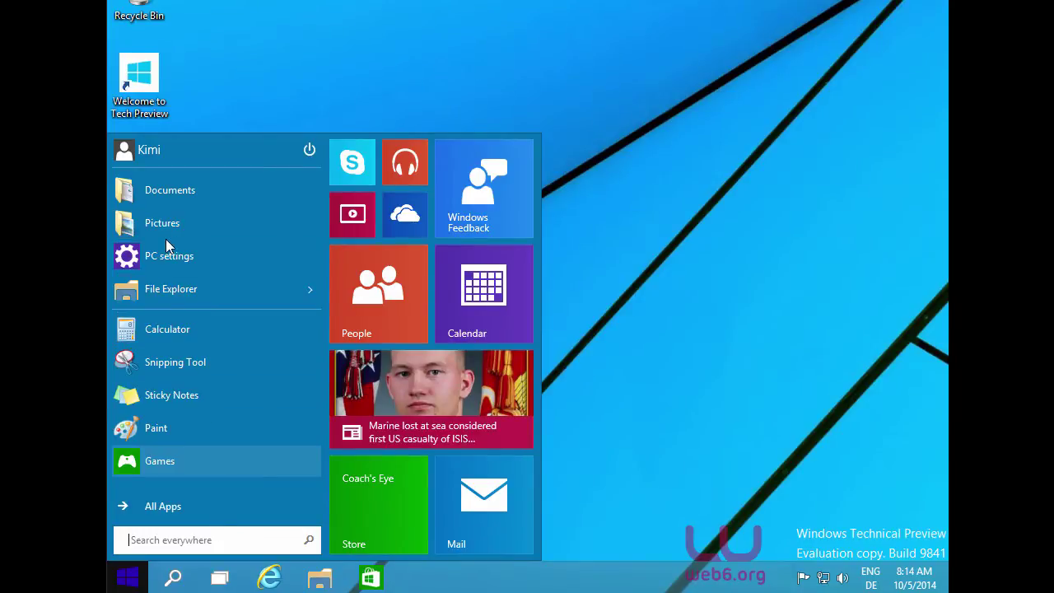
pyautogui.moveTo(202, 296)
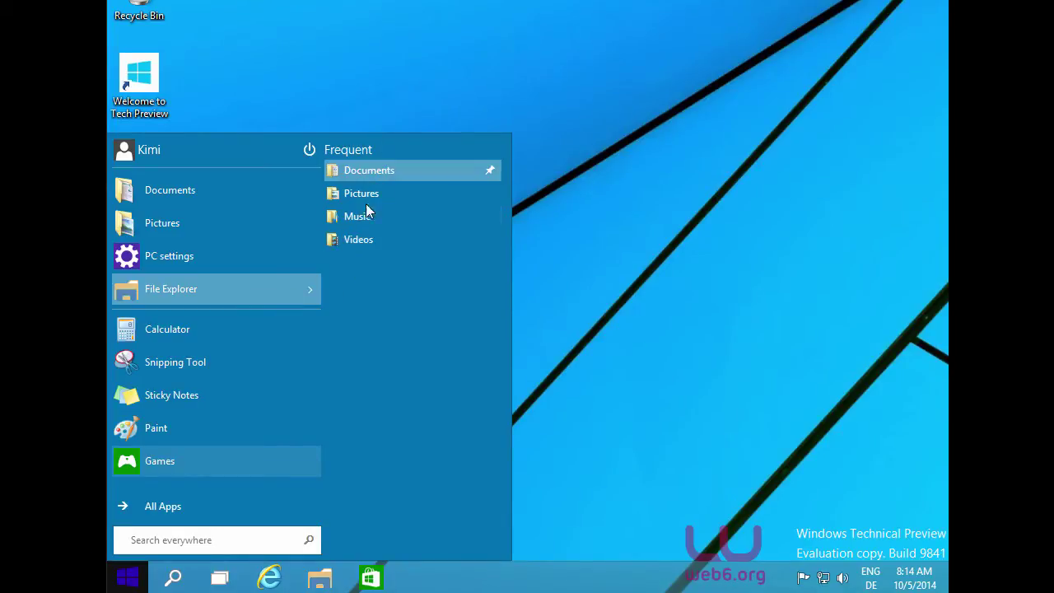
# Step: Open File Explorer on its Home view, then close the window
pyautogui.click(217, 288)
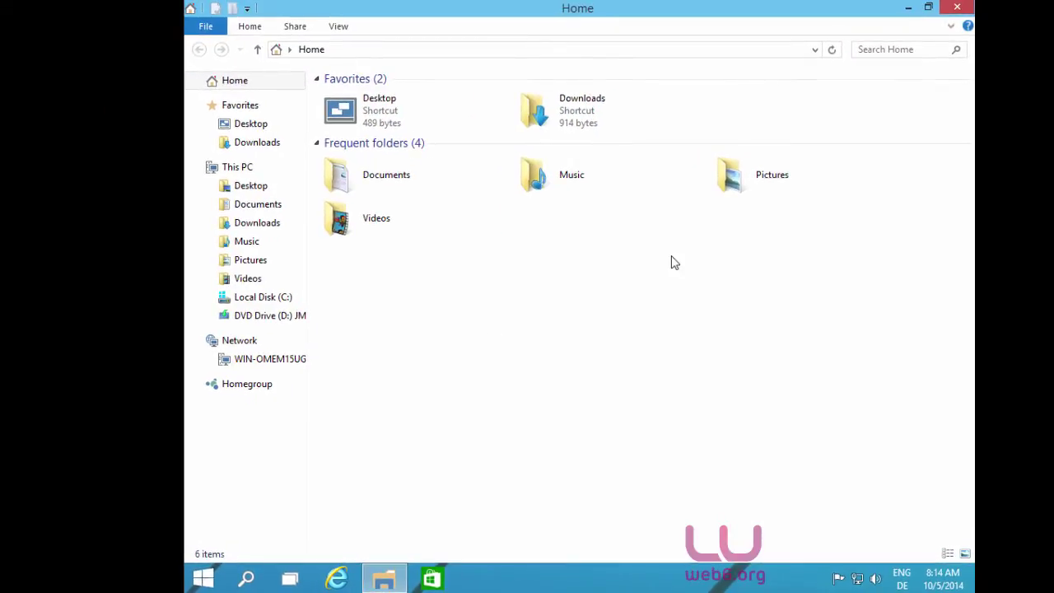
pyautogui.click(959, 10)
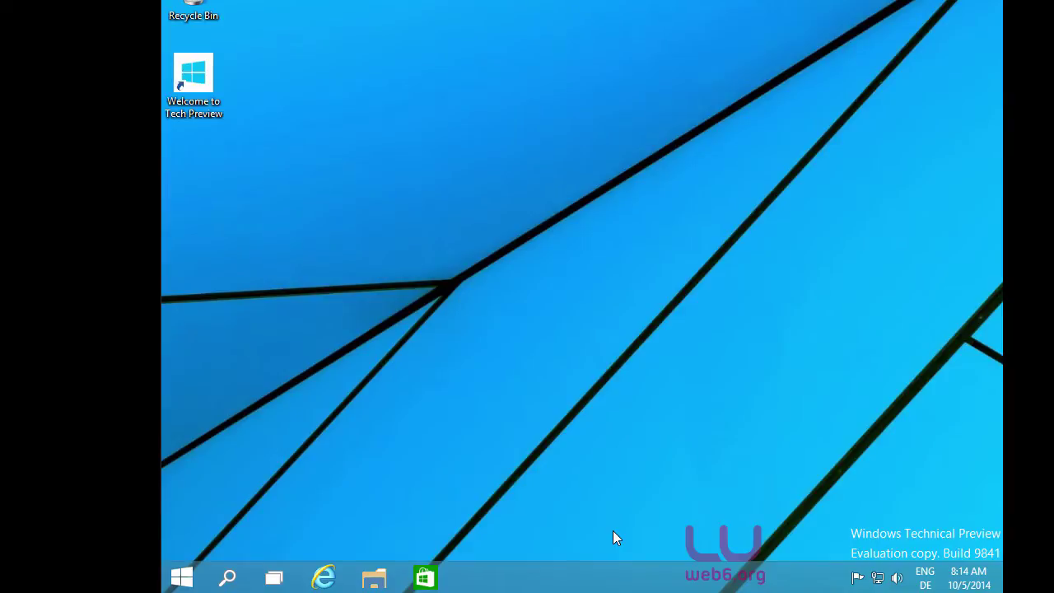
# Step: Search the Start menu for 'notepa', then dismiss the results and reopen Start
pyautogui.click(179, 575)
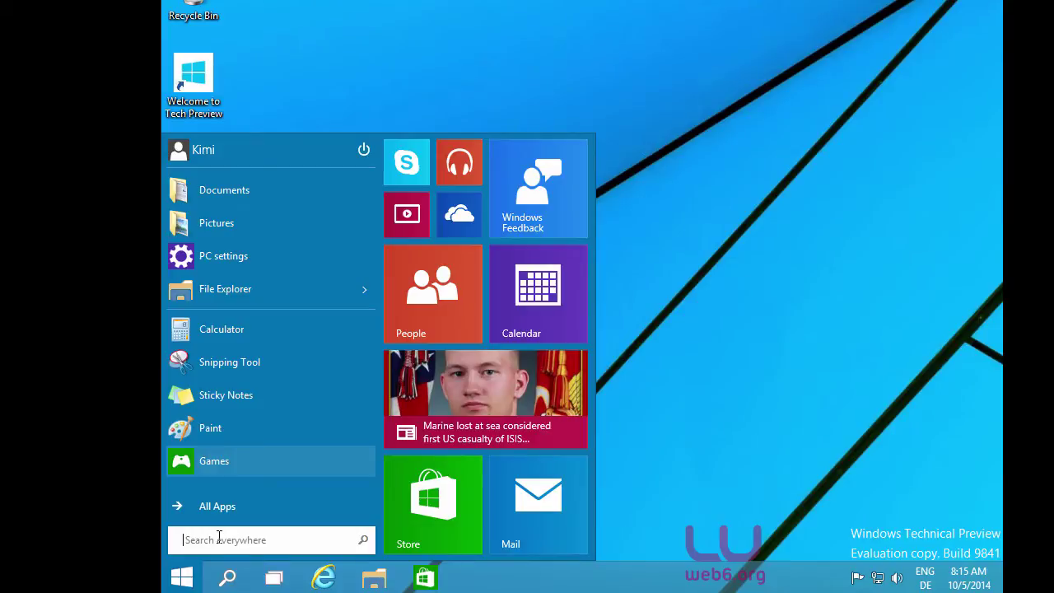
pyautogui.click(260, 540)
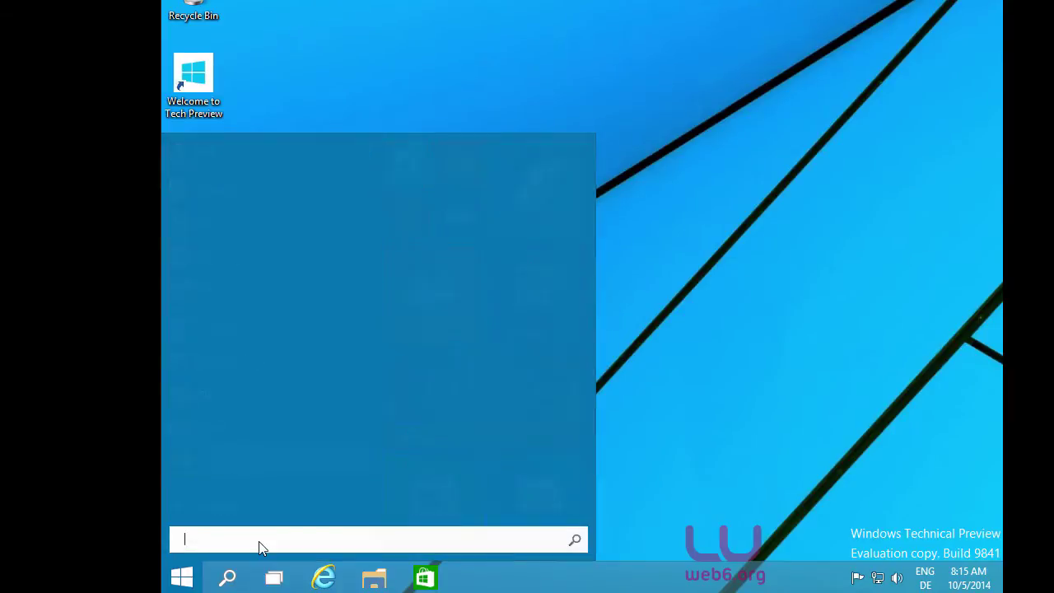
pyautogui.write('notepad')
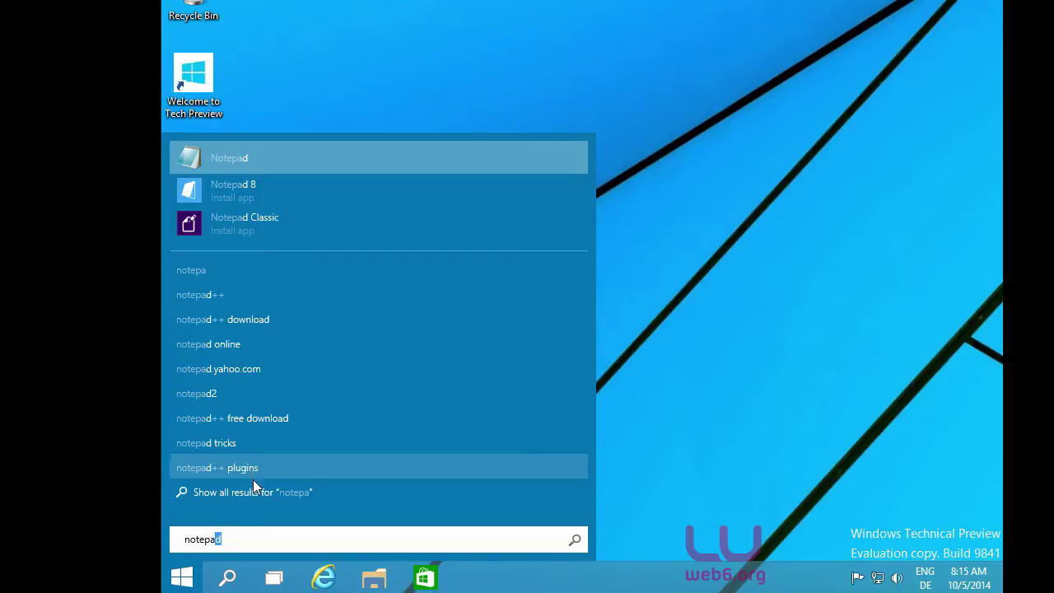
pyautogui.click(180, 575)
pyautogui.click(179, 575)
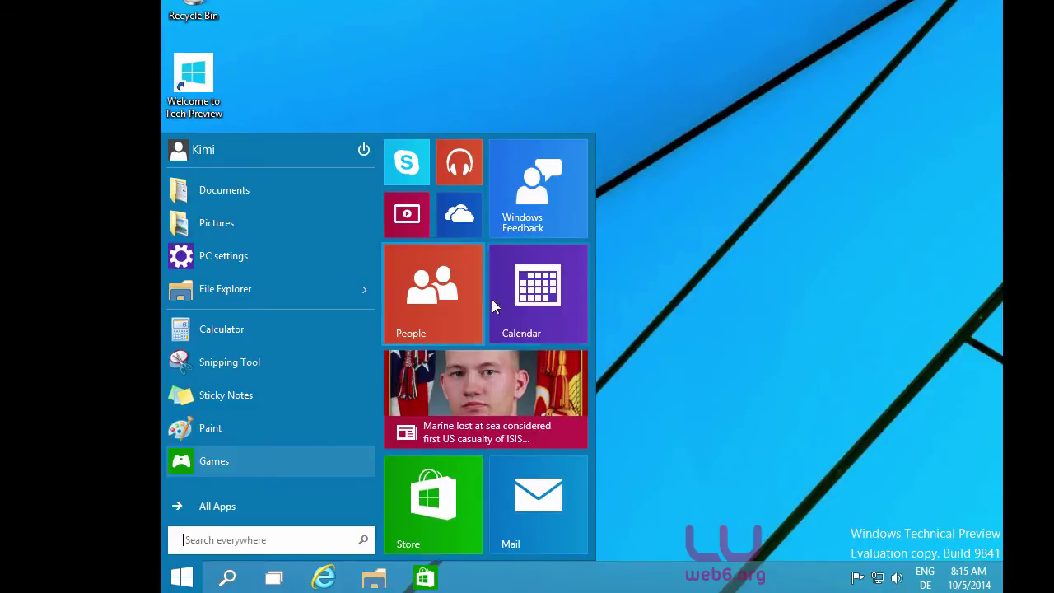
# Step: Resize the Calendar tile to Small
pyautogui.rightClick(523, 285)
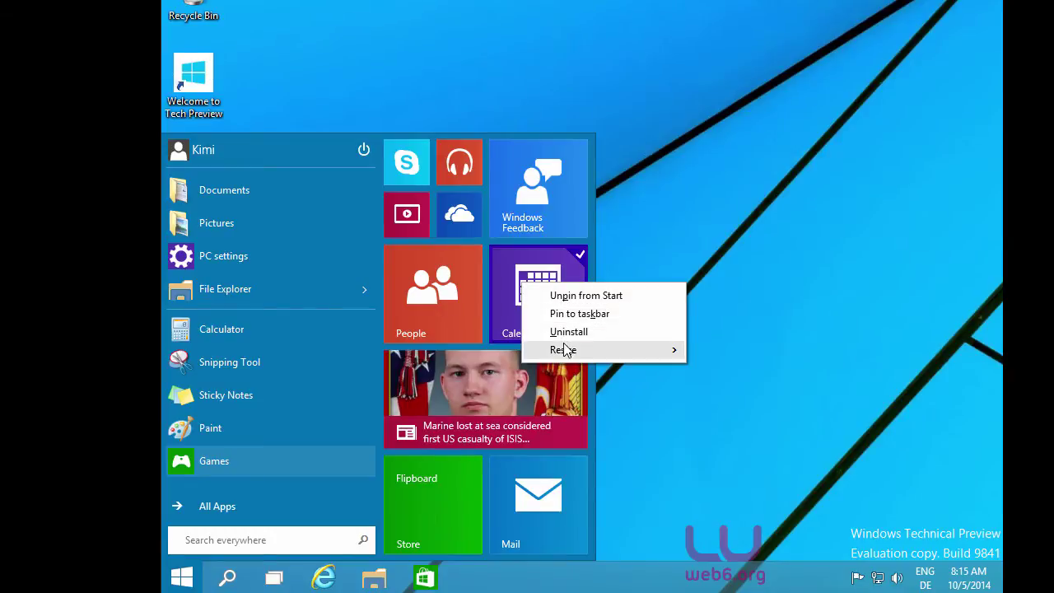
pyautogui.moveTo(565, 351)
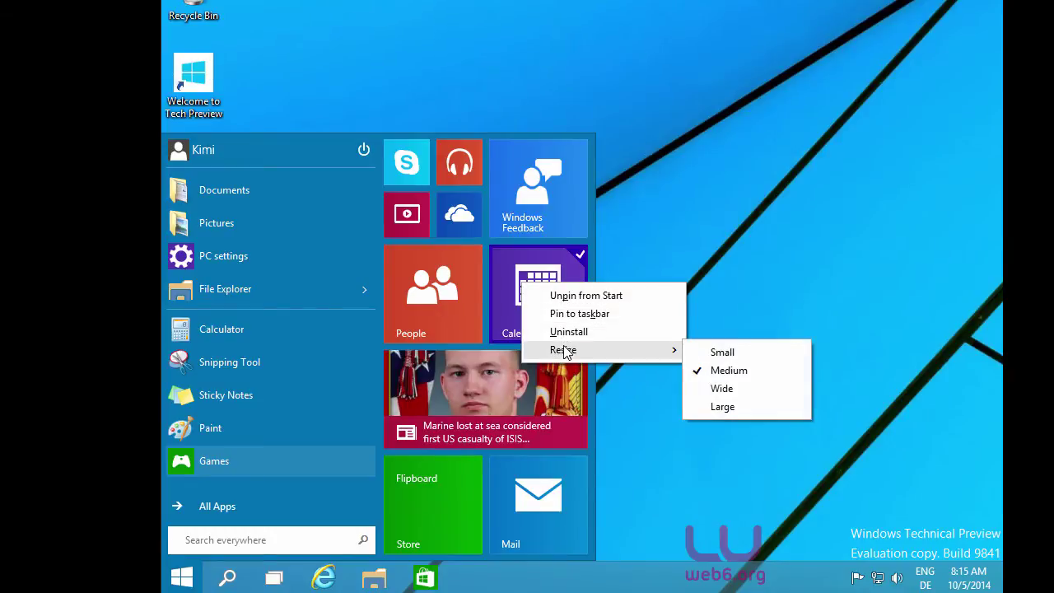
pyautogui.click(770, 349)
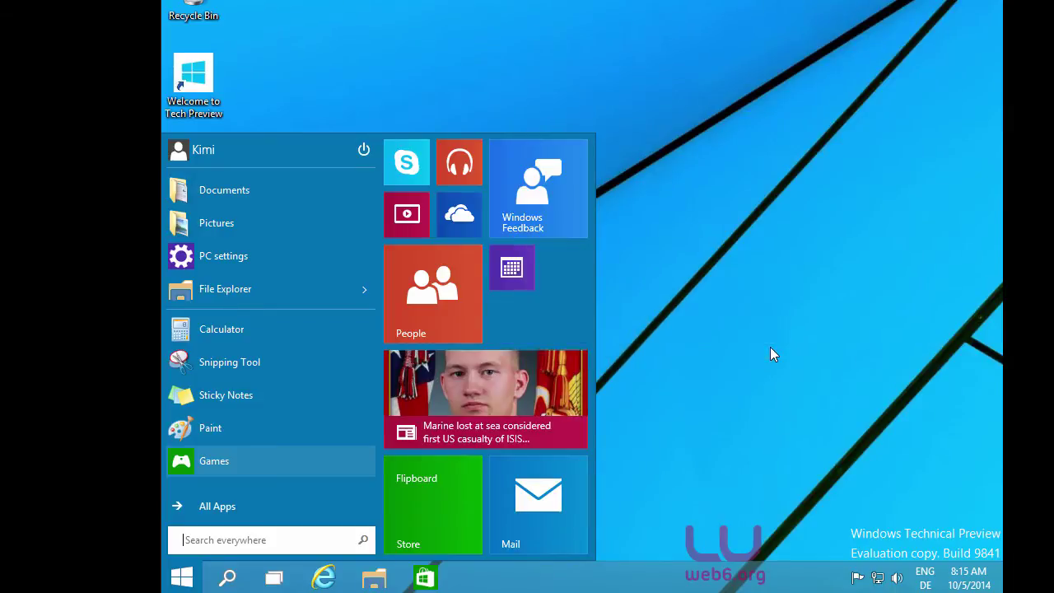
# Step: Pin Calendar to the taskbar and move its tile to the top-right slot beside Music
pyautogui.rightClick(508, 257)
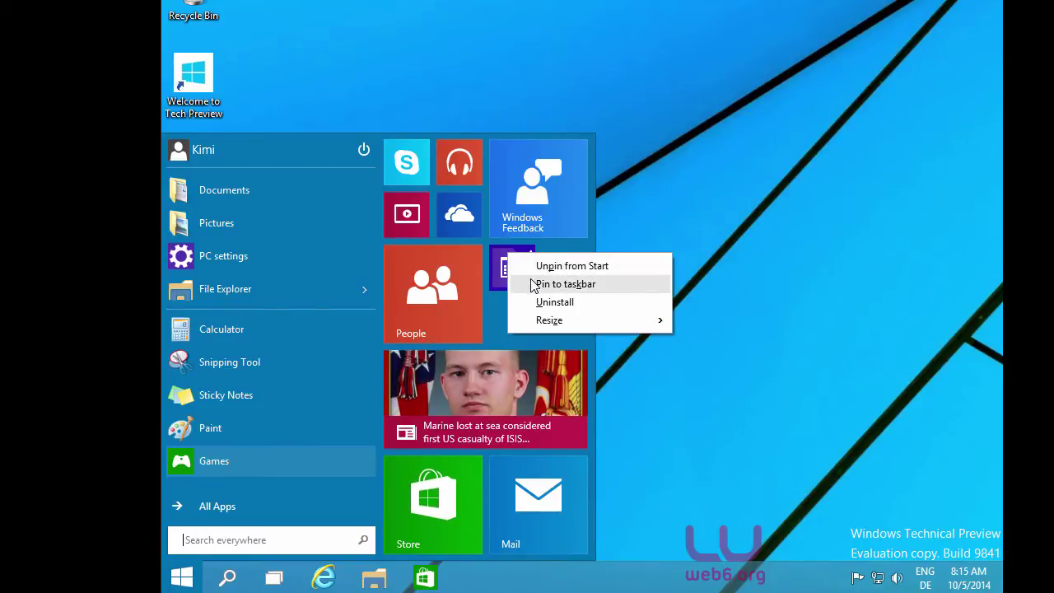
pyautogui.click(532, 284)
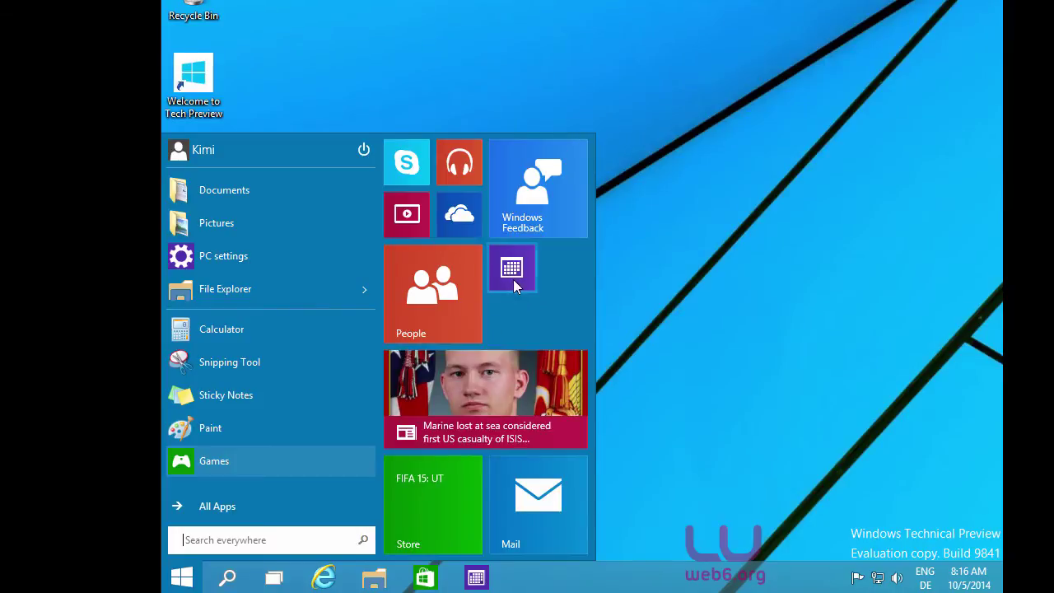
pyautogui.moveTo(514, 275); pyautogui.dragTo(528, 213)
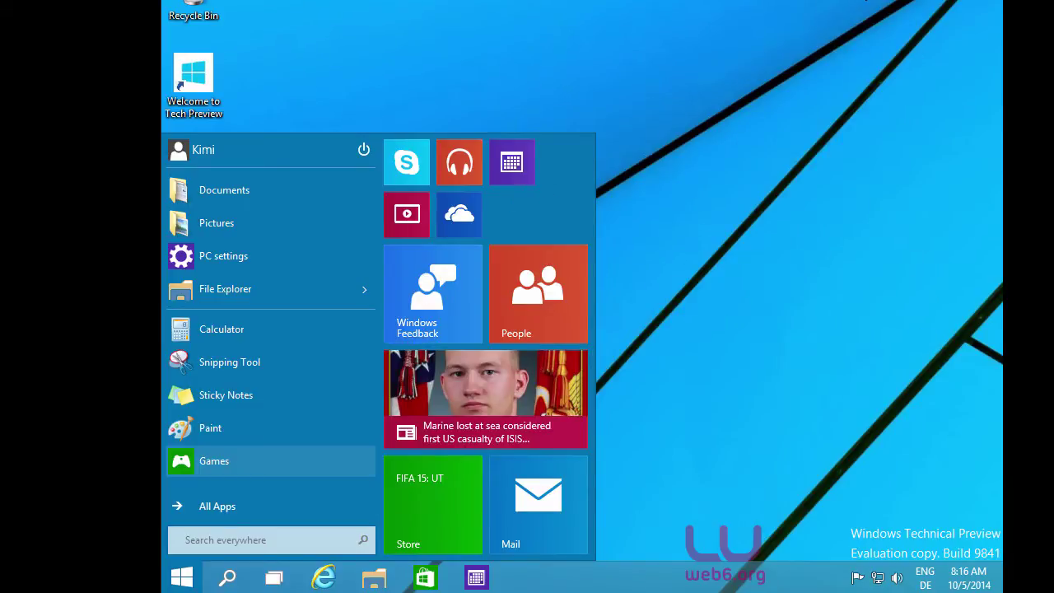
# Step: Search the web for 'google chrome' from the taskbar, then minimize the Search window
pyautogui.click(659, 285)
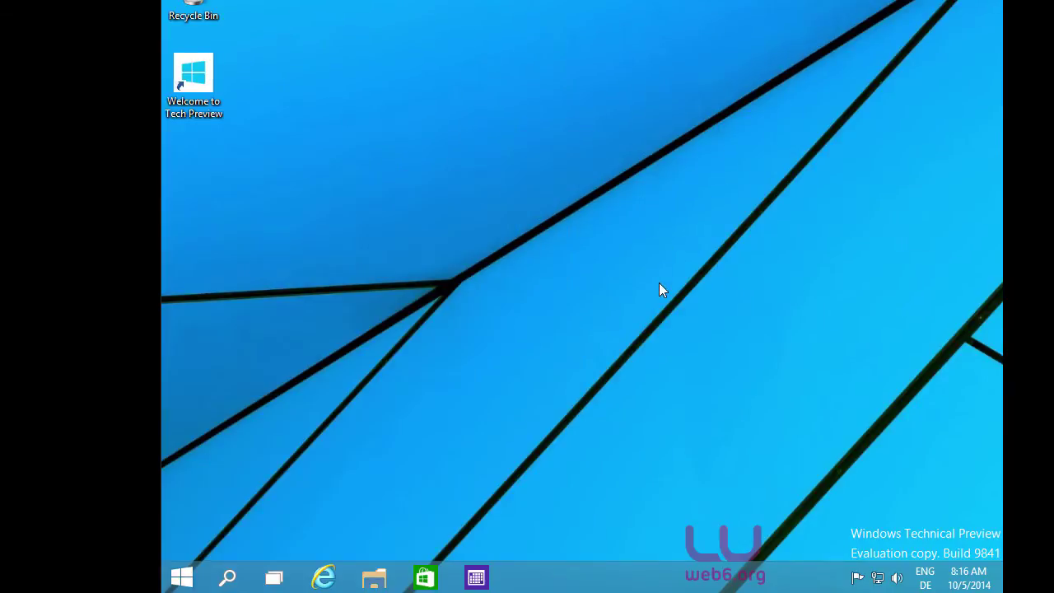
pyautogui.click(228, 578)
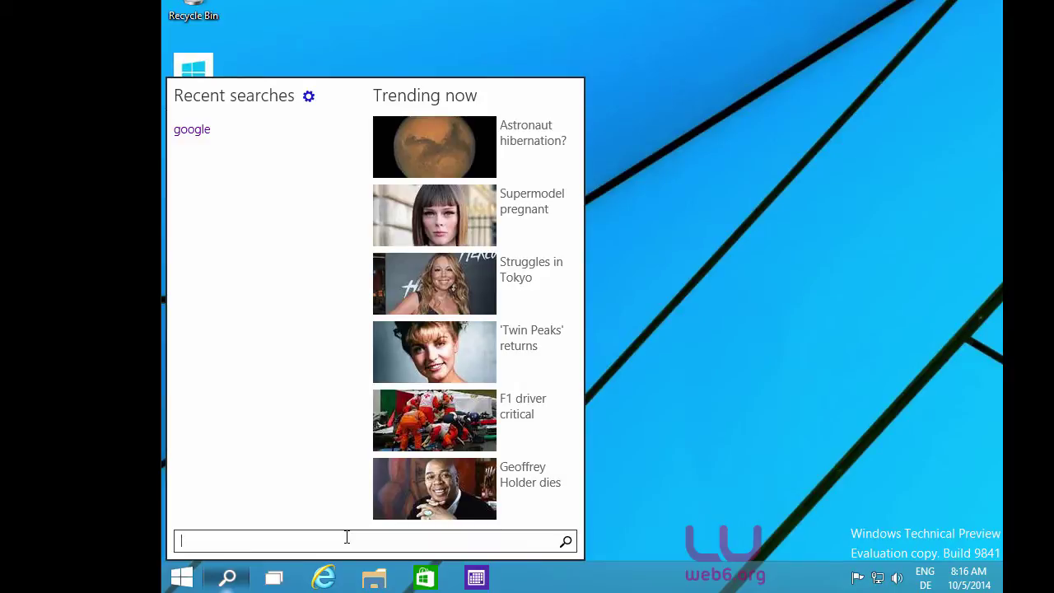
pyautogui.write('googe')
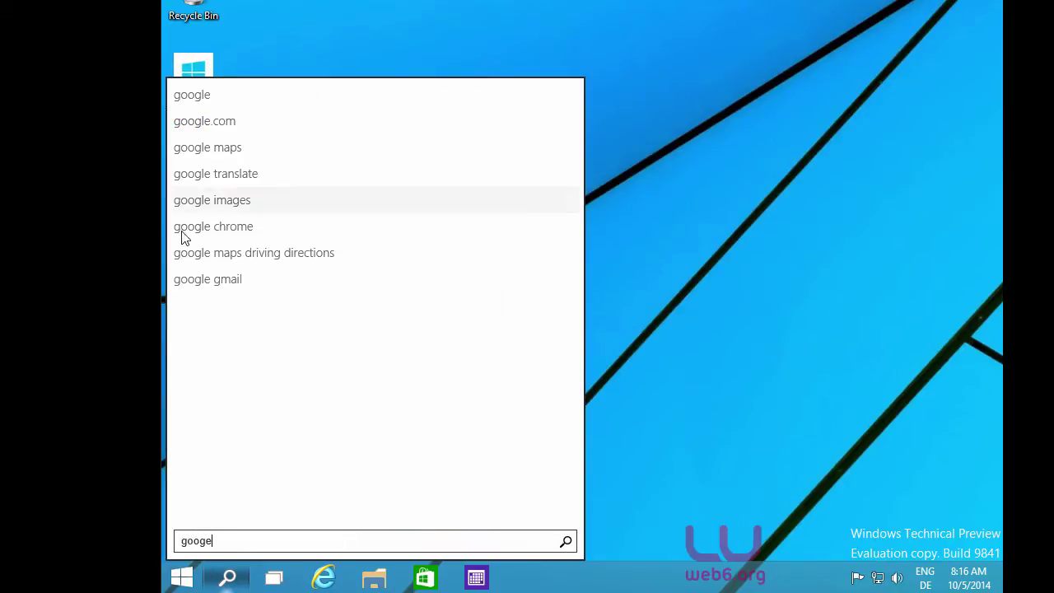
pyautogui.click(234, 234)
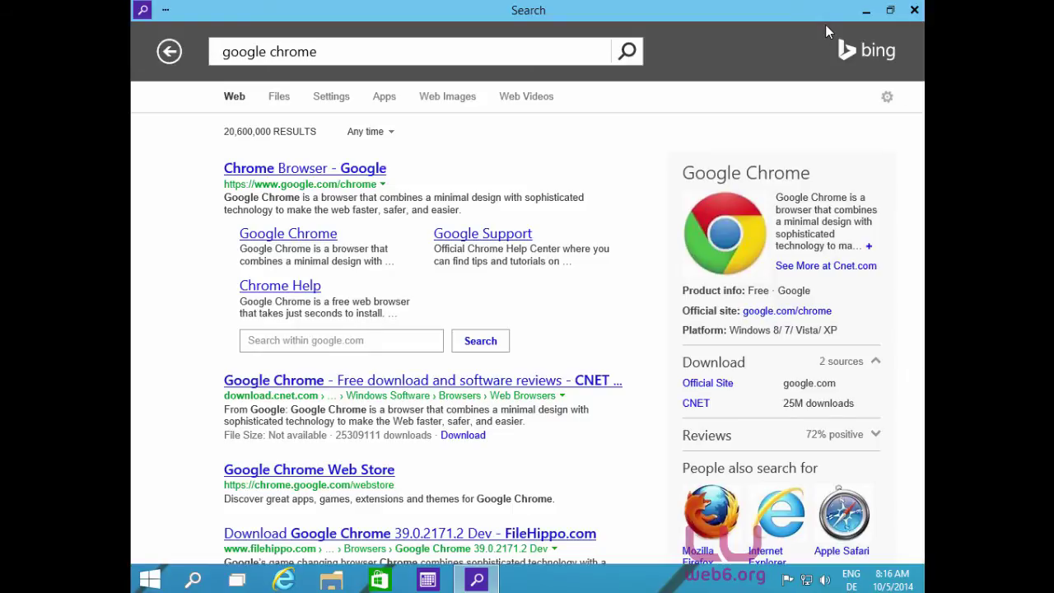
pyautogui.click(866, 11)
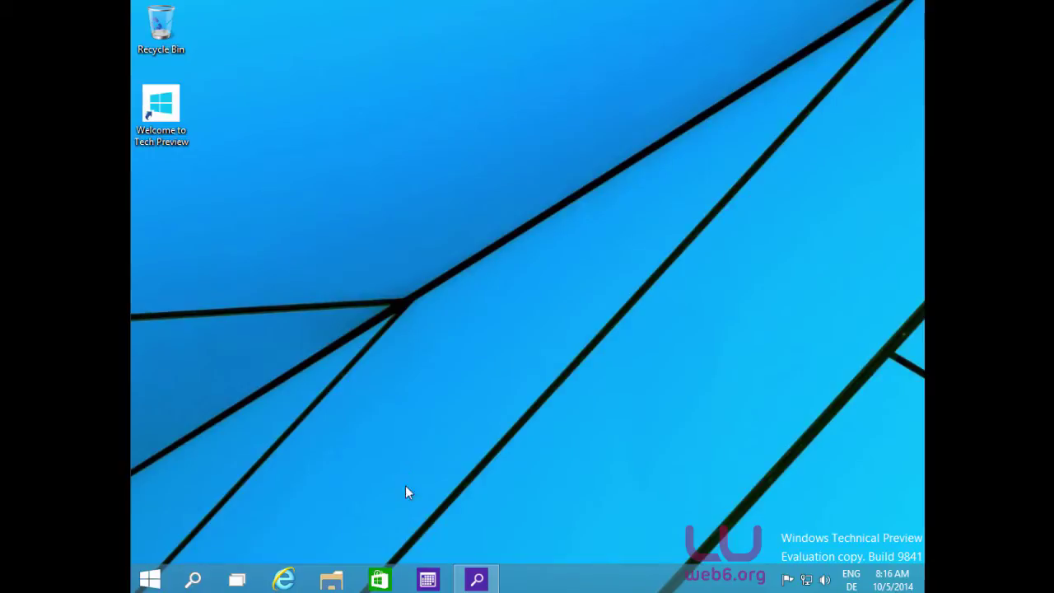
# Step: Open the Store app, then view it alongside Bing Search in Task View
pyautogui.click(379, 580)
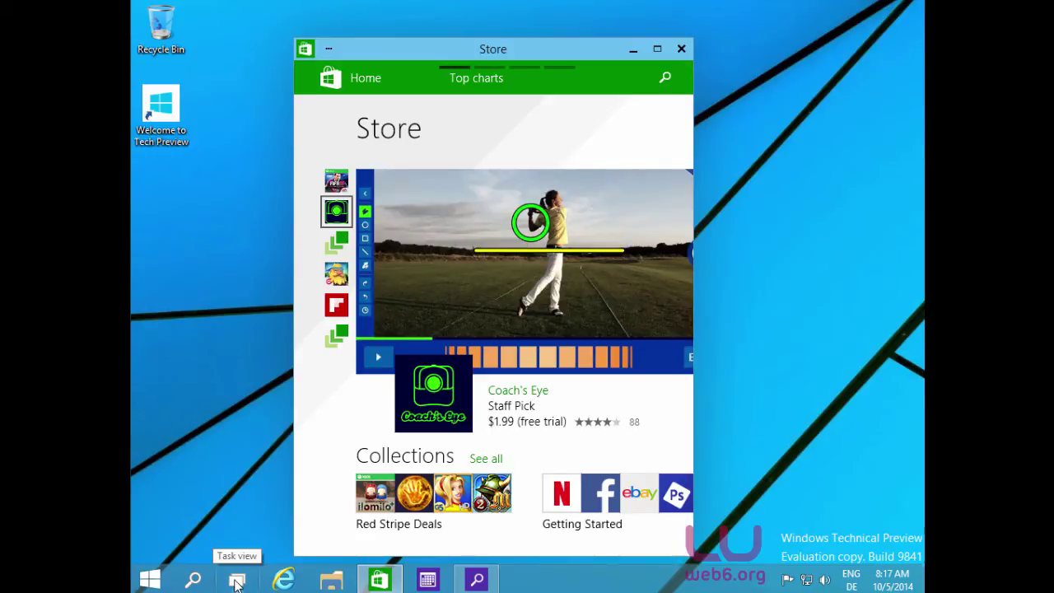
pyautogui.click(237, 580)
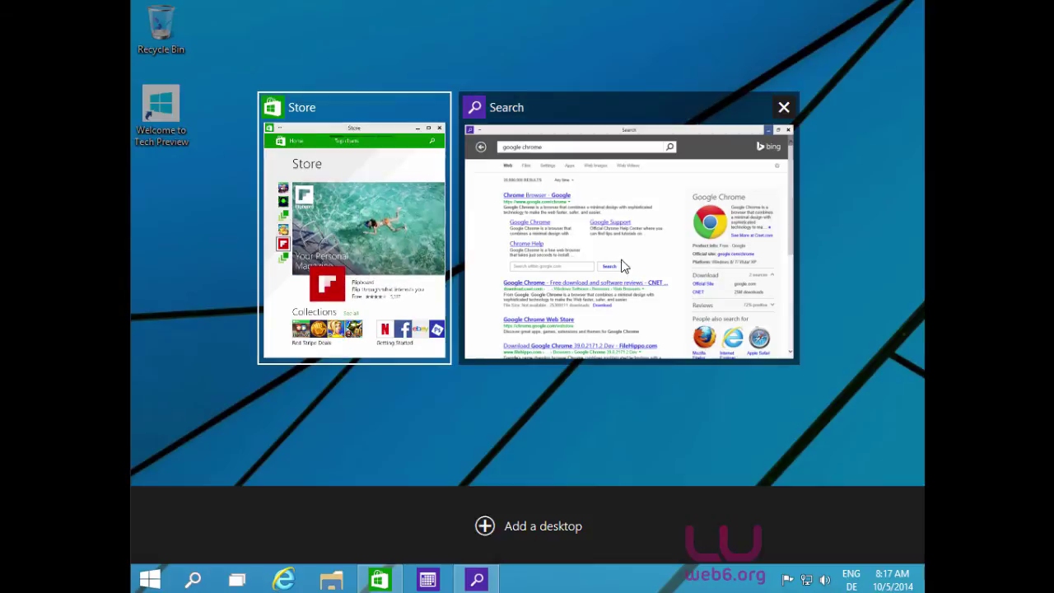
# Step: Switch to Search, then to Store through Task View, ending with Task View open
pyautogui.click(563, 262)
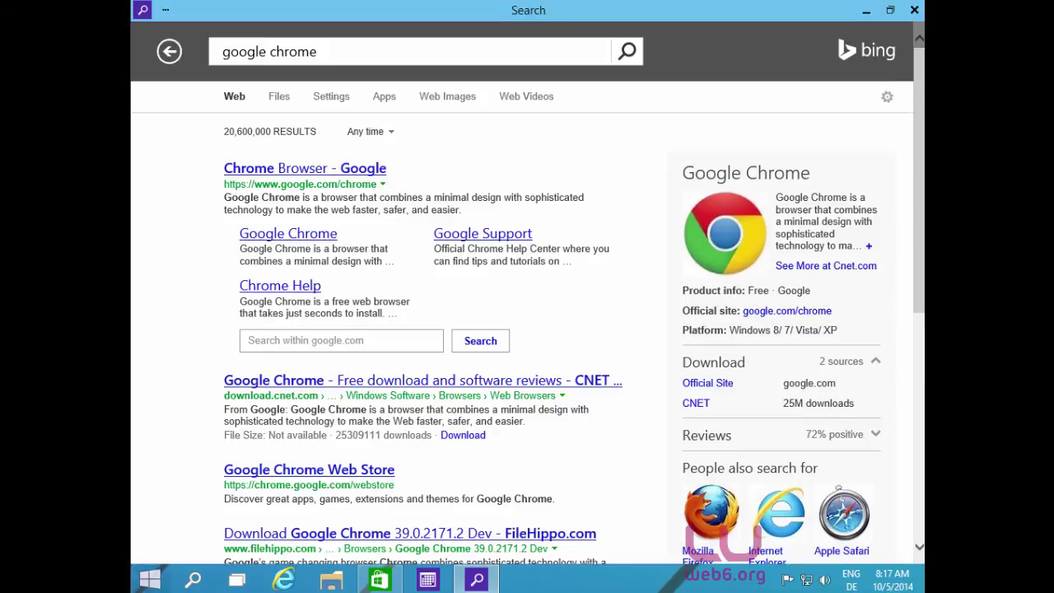
pyautogui.click(224, 580)
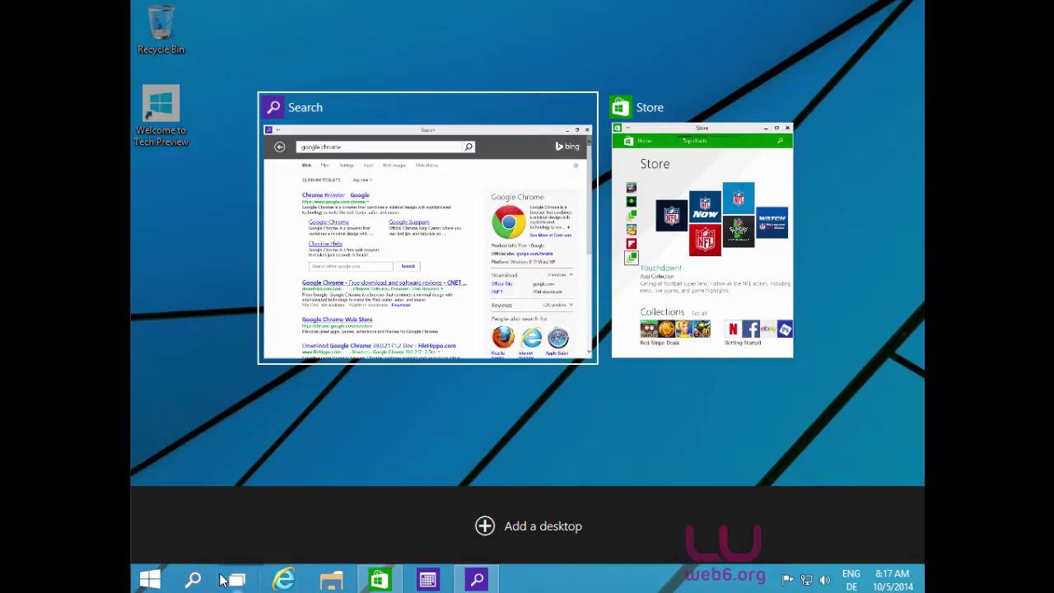
pyautogui.click(438, 336)
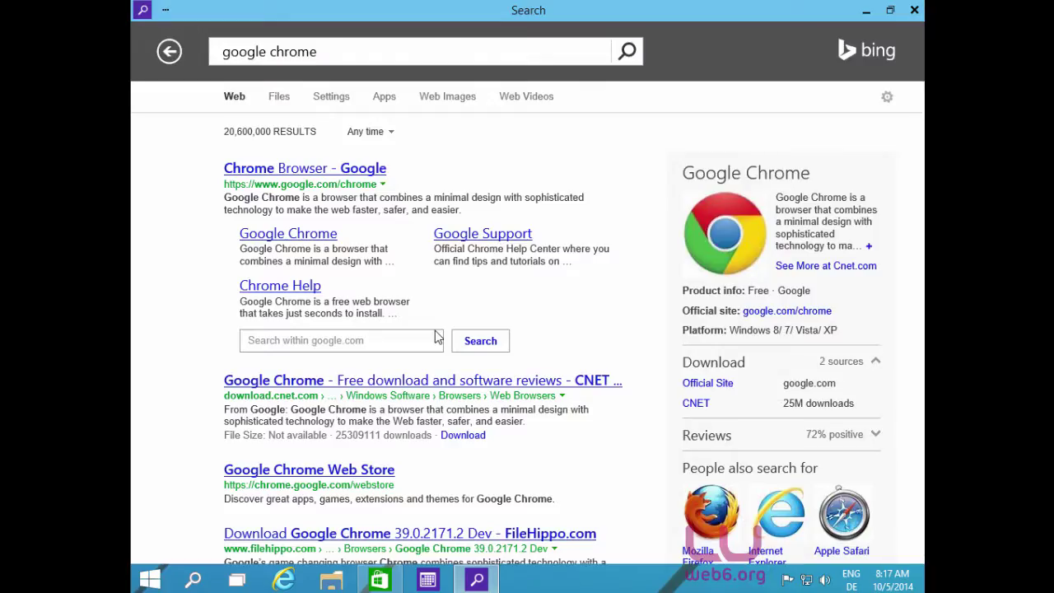
pyautogui.click(236, 580)
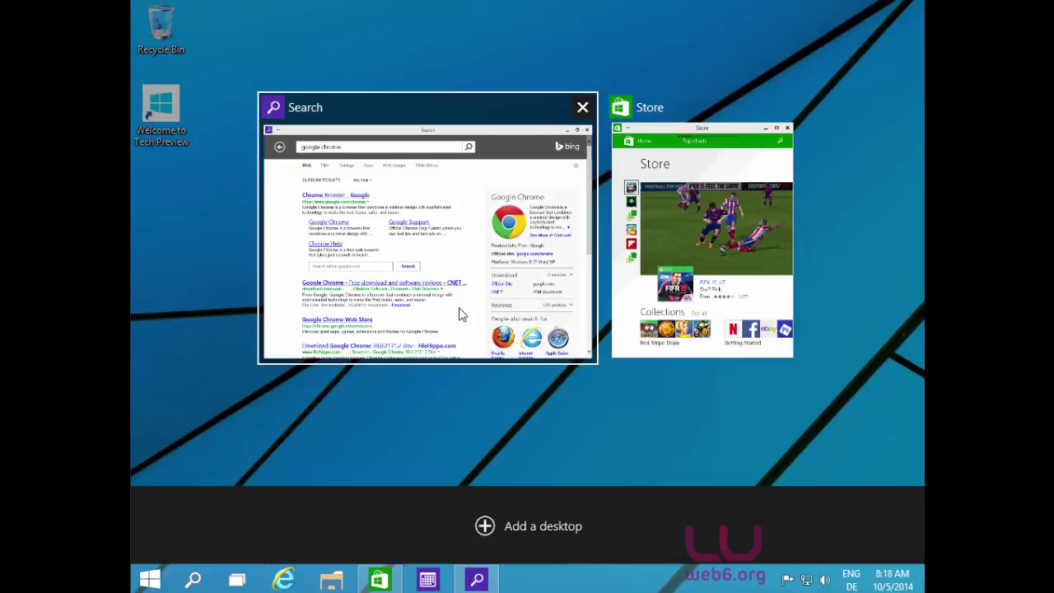
pyautogui.click(753, 287)
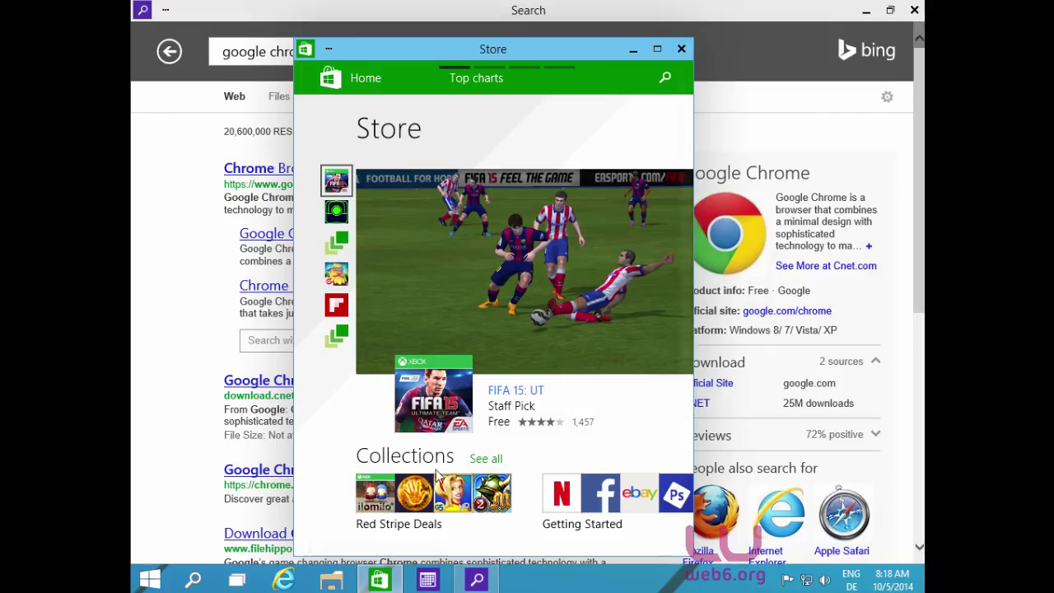
pyautogui.click(238, 582)
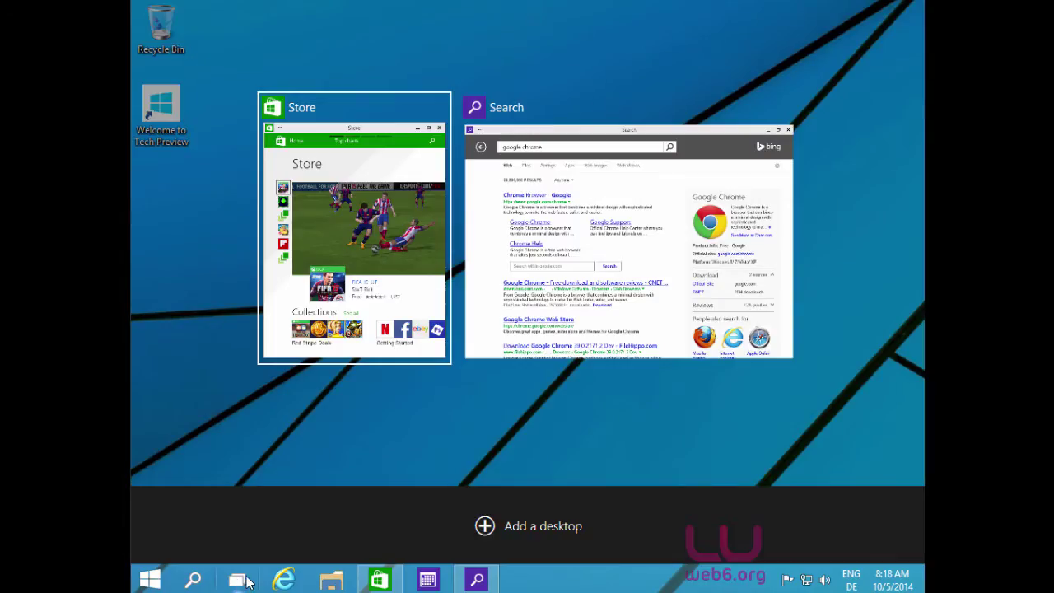
# Step: Add a second desktop, go back to desktop 1, then switch to the empty desktop 2
pyautogui.click(484, 531)
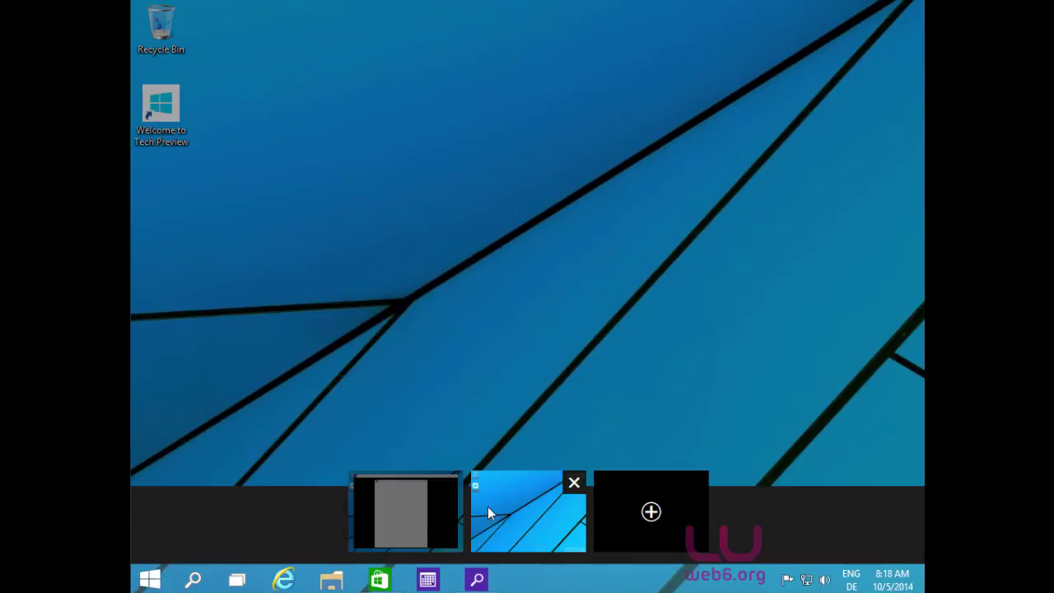
pyautogui.click(439, 508)
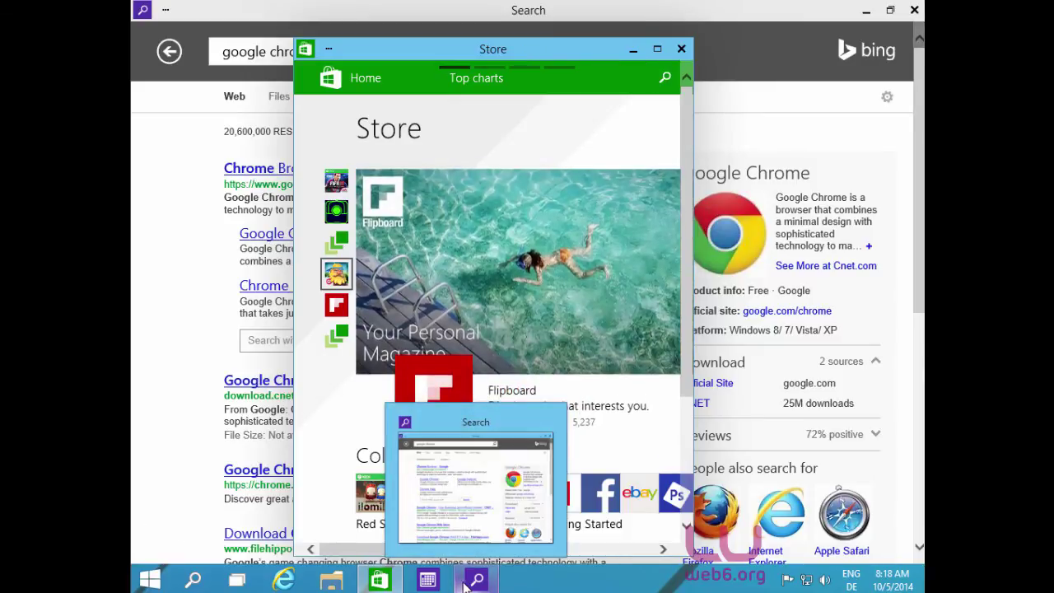
pyautogui.click(236, 580)
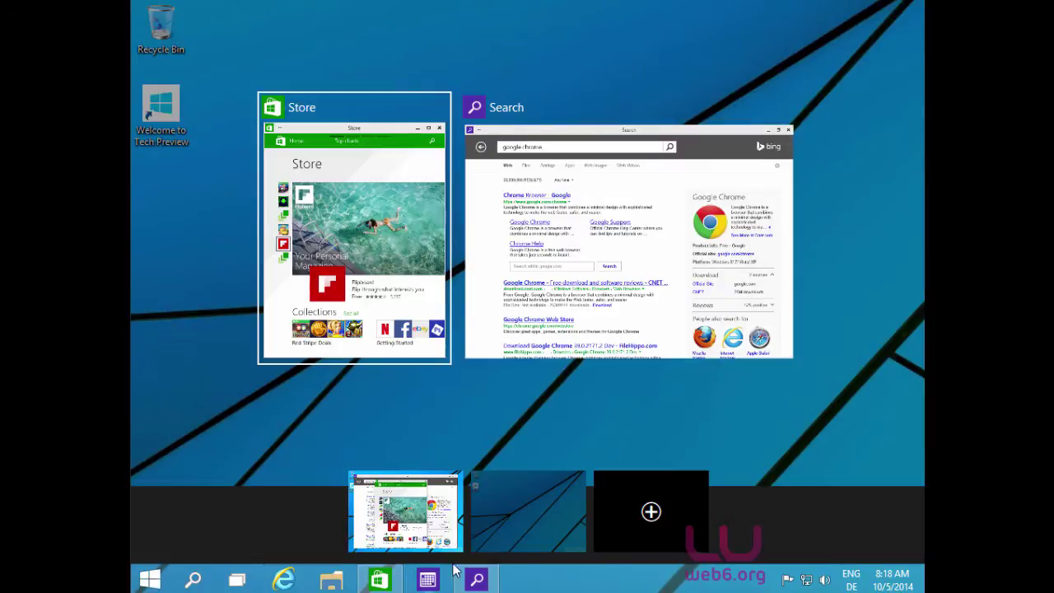
pyautogui.click(651, 511)
pyautogui.click(548, 515)
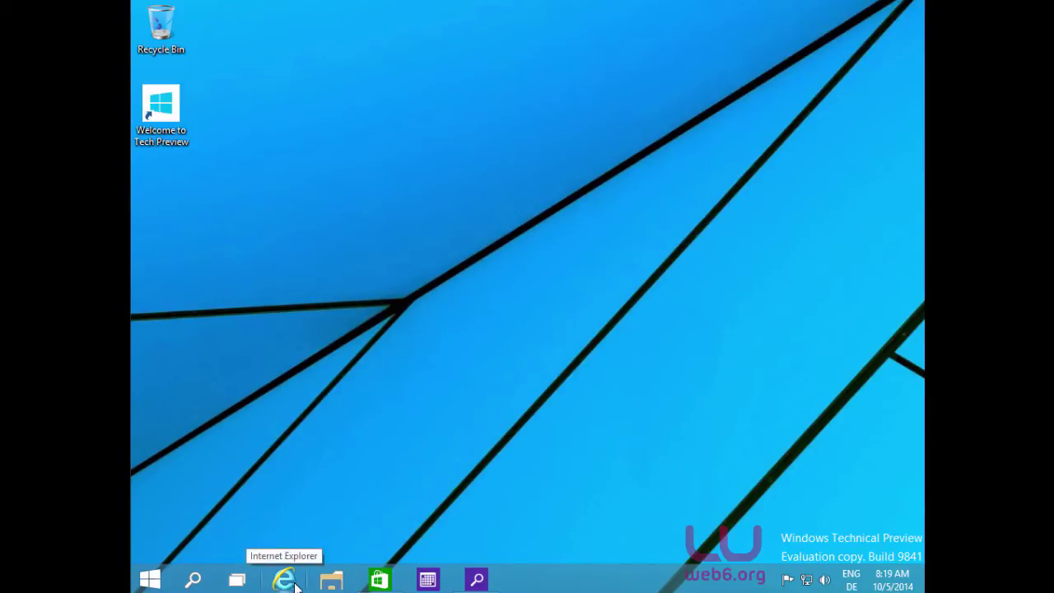
# Step: Open File Explorer on desktop 2, restore it taller and centred, then return to desktop 1
pyautogui.click(331, 580)
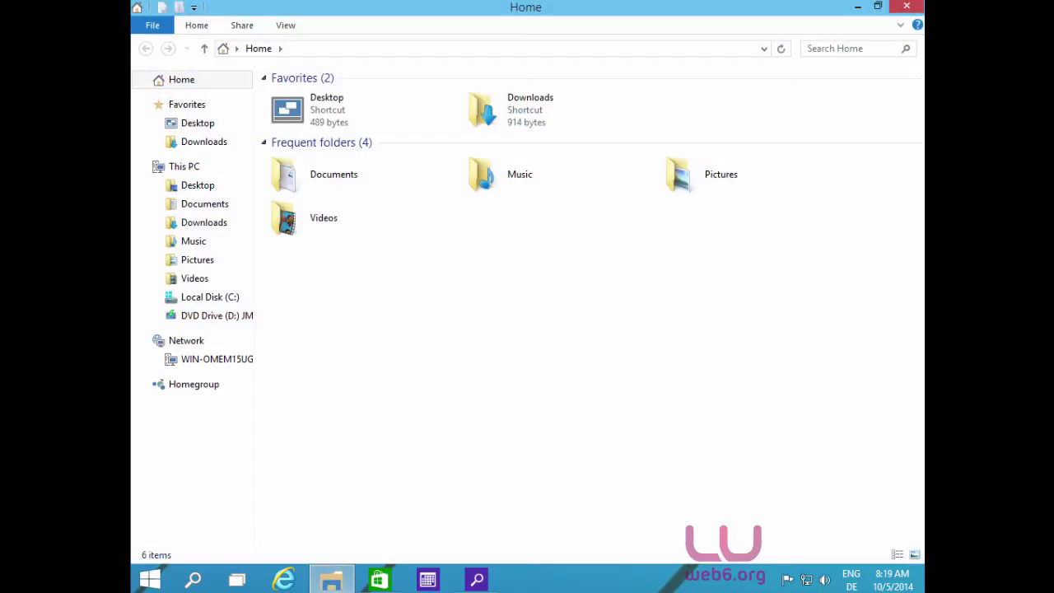
pyautogui.click(878, 6)
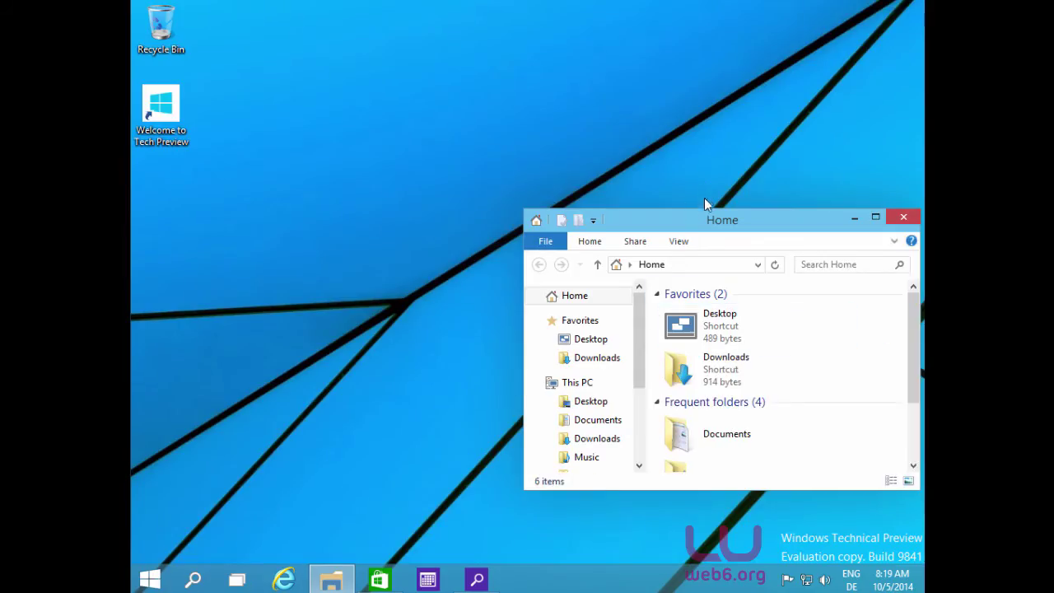
pyautogui.moveTo(701, 212); pyautogui.dragTo(193, 66)
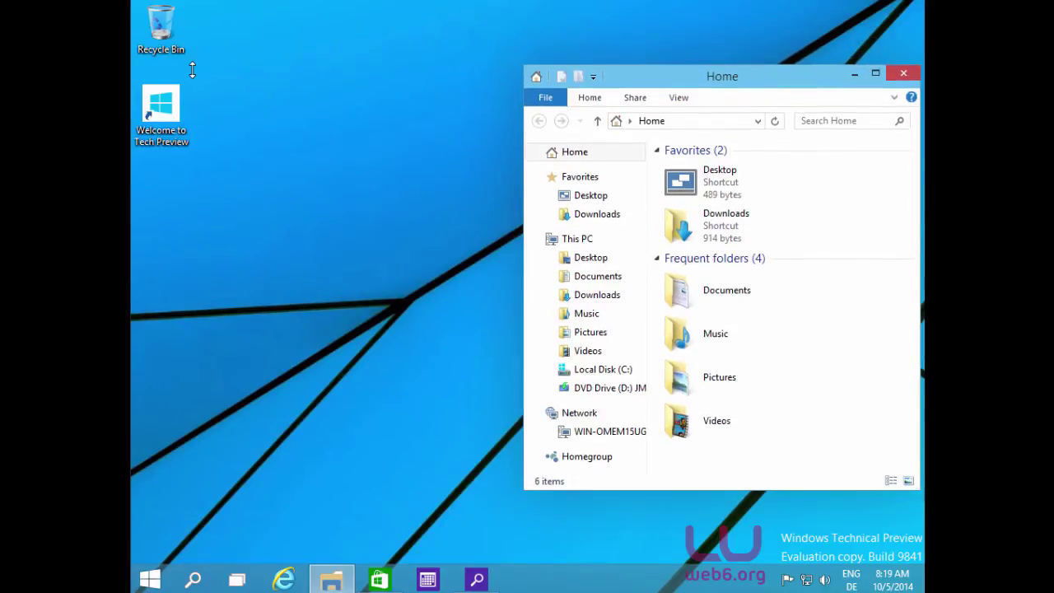
pyautogui.moveTo(746, 84); pyautogui.dragTo(574, 82)
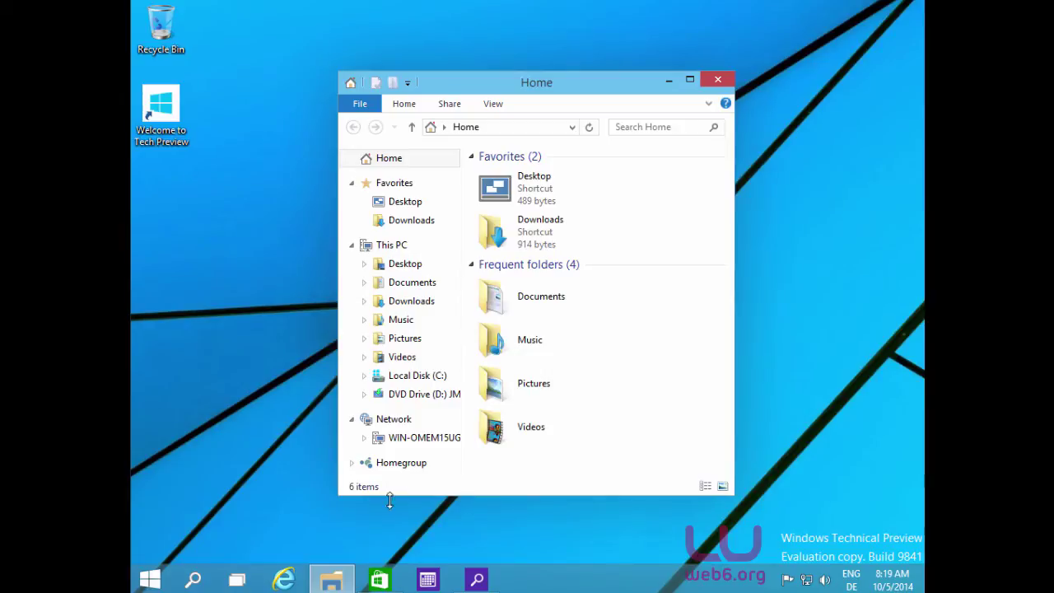
pyautogui.click(235, 579)
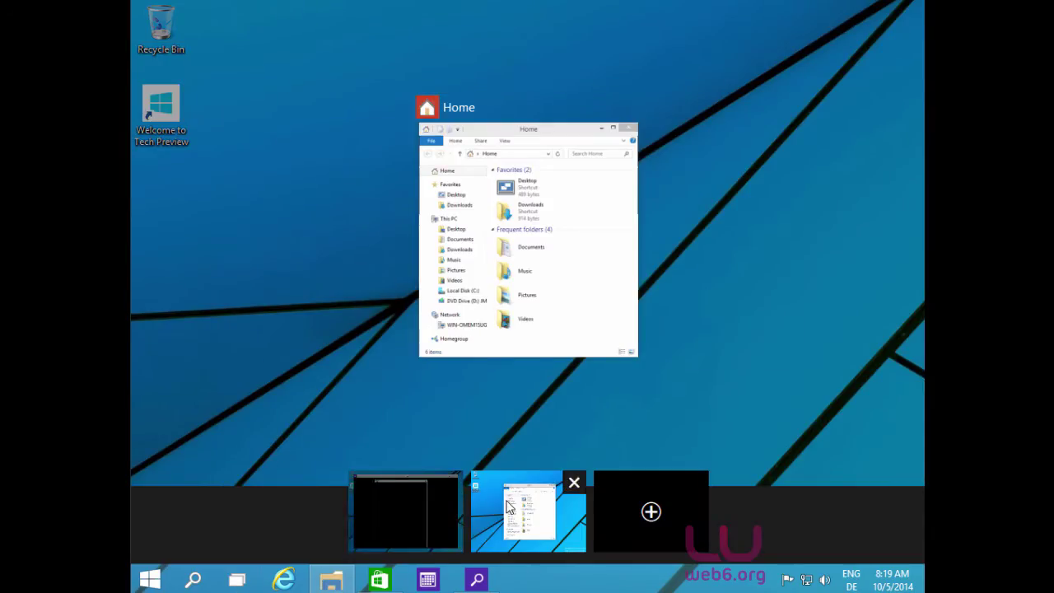
pyautogui.click(409, 502)
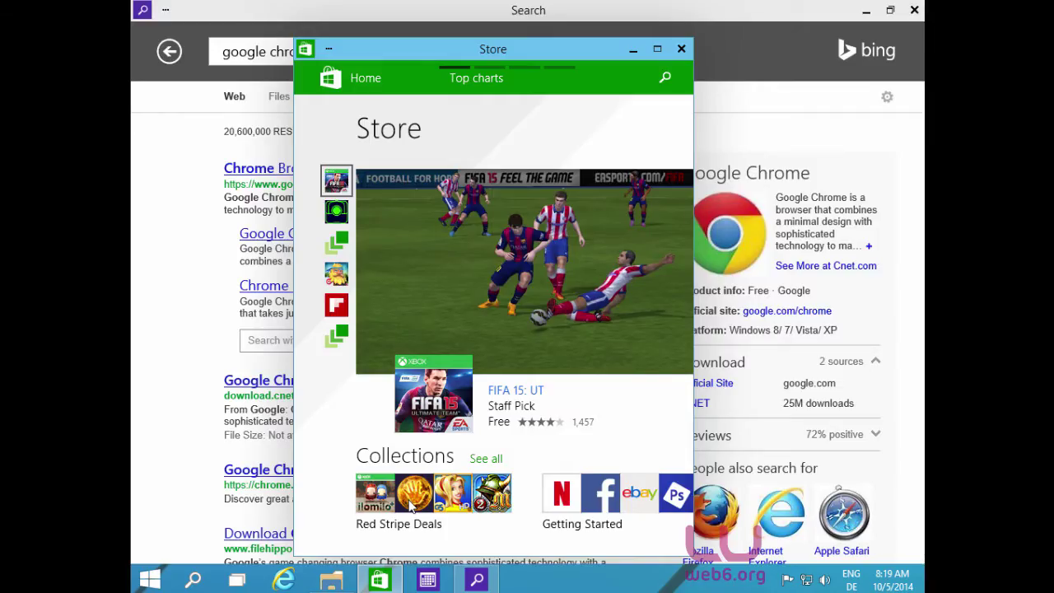
# Step: Close desktop 2 from Task View, merging Home onto desktop 1 with Store and Search
pyautogui.click(236, 580)
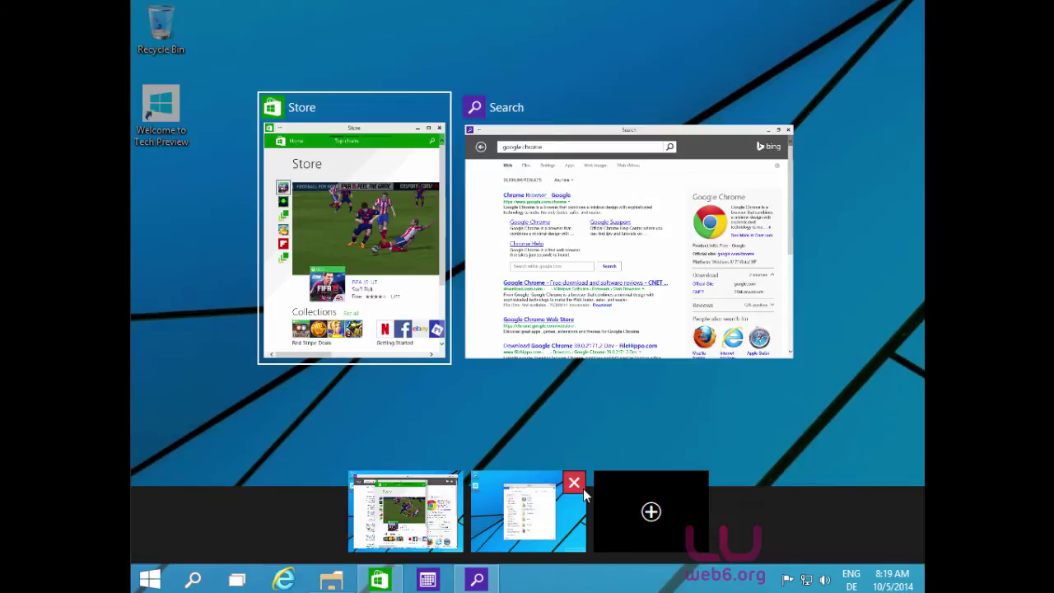
pyautogui.click(581, 488)
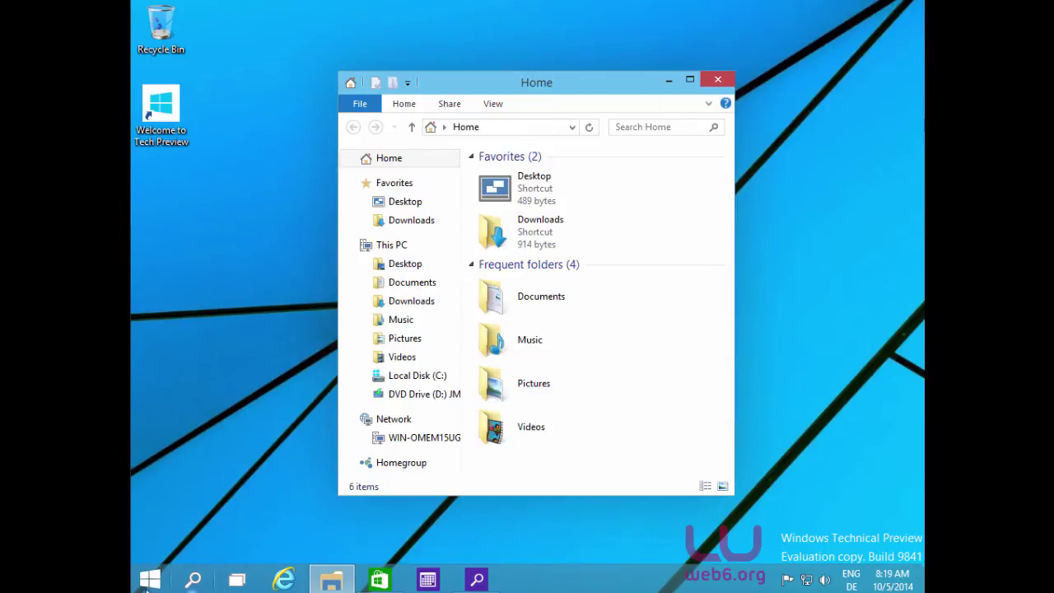
pyautogui.click(236, 579)
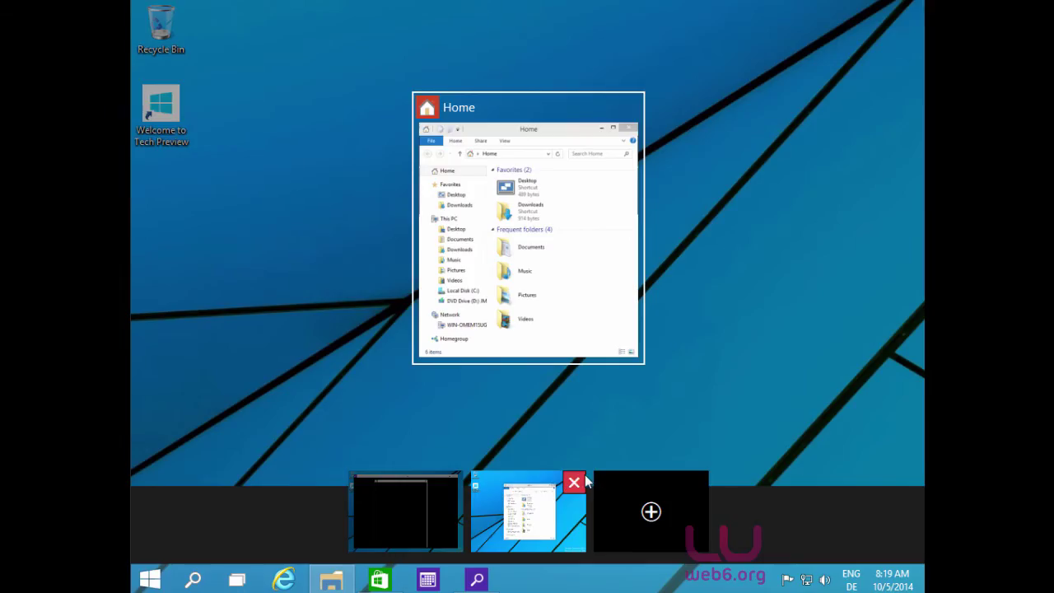
pyautogui.click(576, 482)
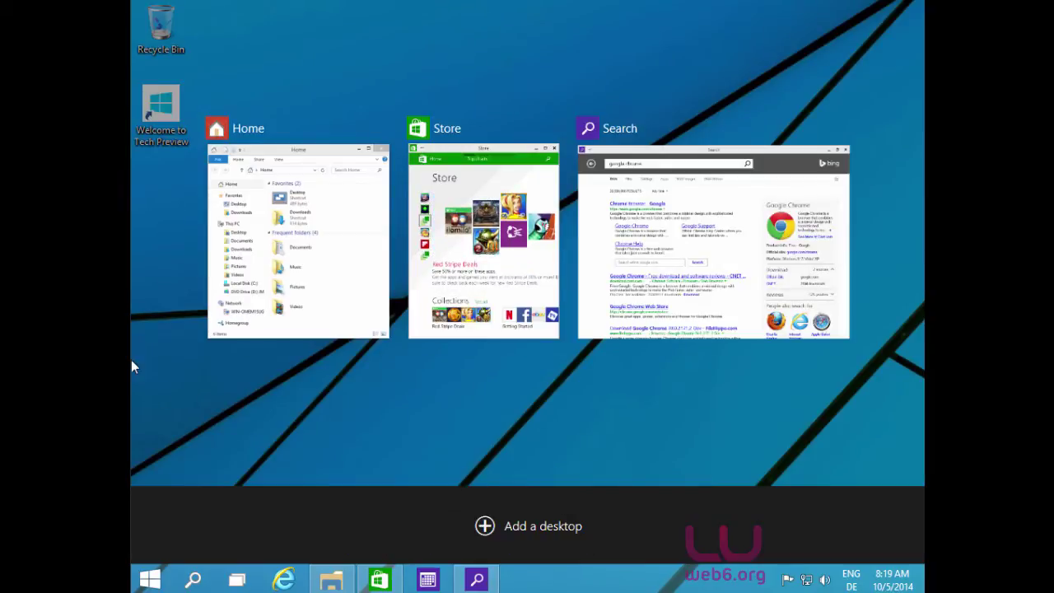
pyautogui.moveTo(285, 287)
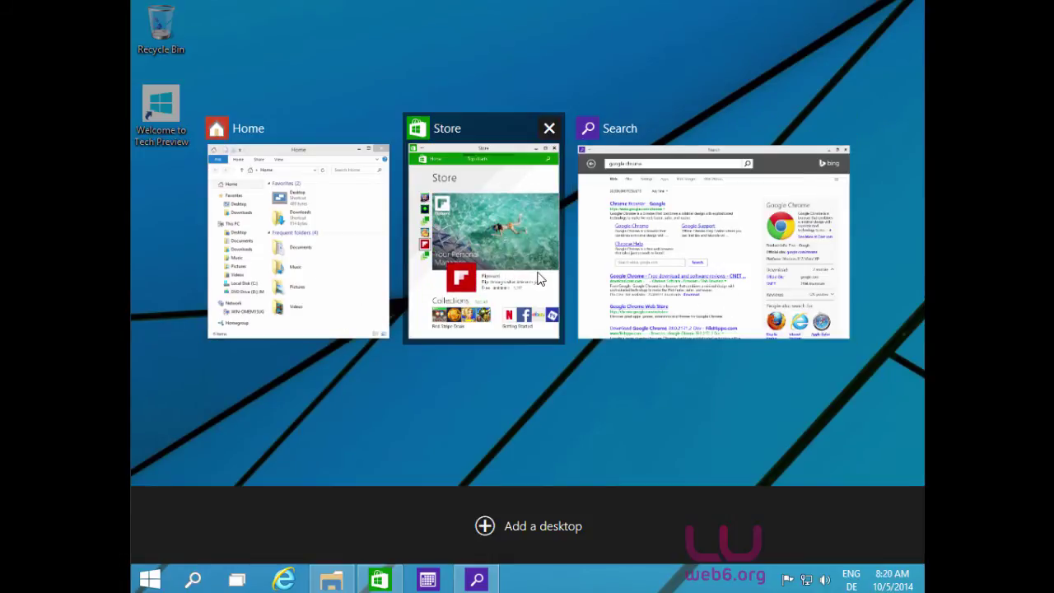
pyautogui.click(490, 426)
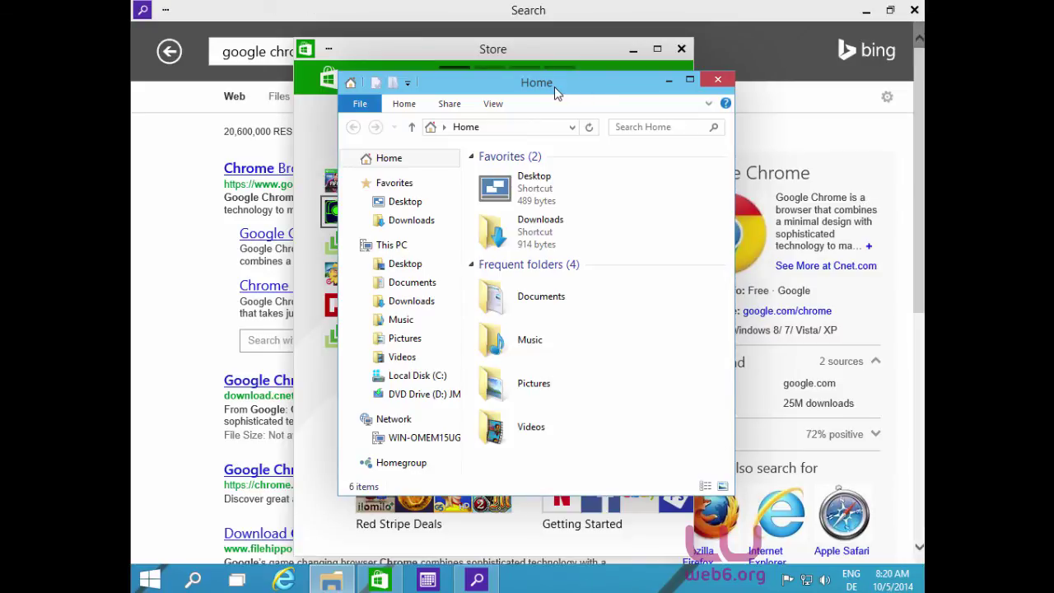
# Step: Snap the Home window into the top-right quarter and Store into the bottom-right quarter
pyautogui.moveTo(554, 84); pyautogui.dragTo(774, 155)
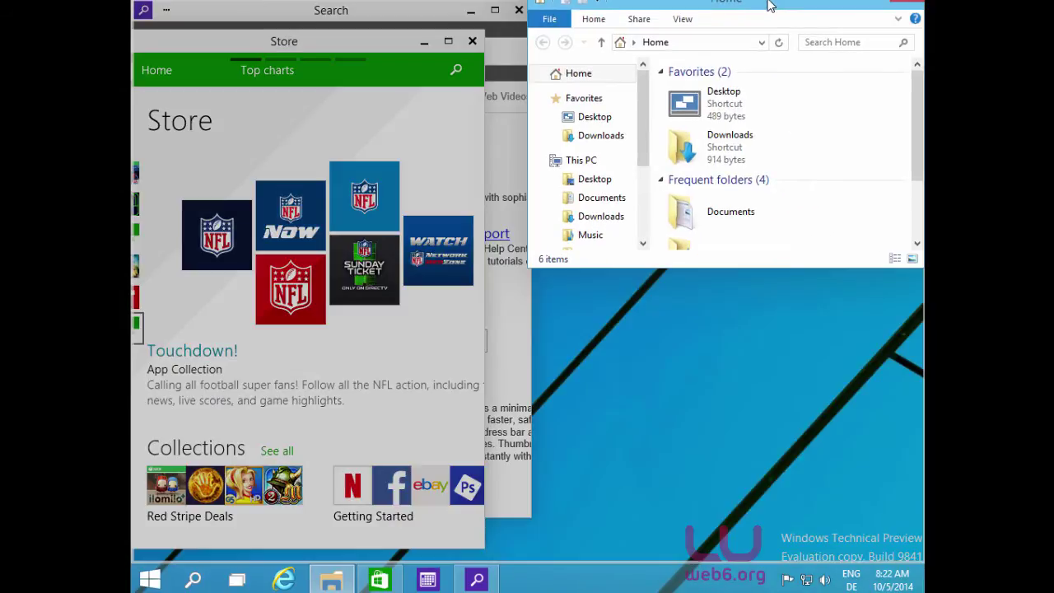
pyautogui.moveTo(774, 3); pyautogui.dragTo(918, 4)
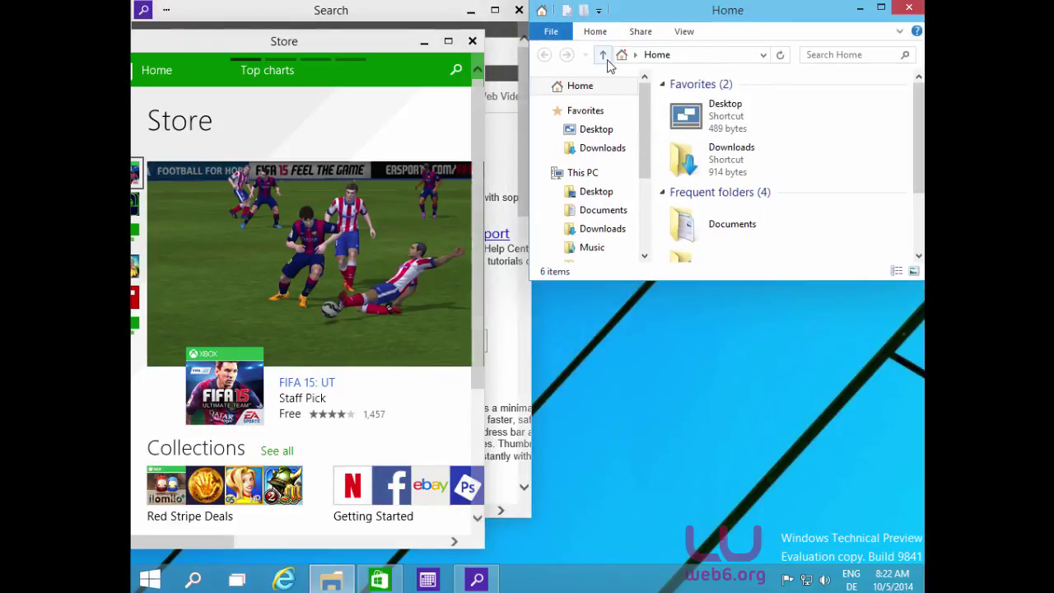
pyautogui.moveTo(317, 46); pyautogui.dragTo(765, 296)
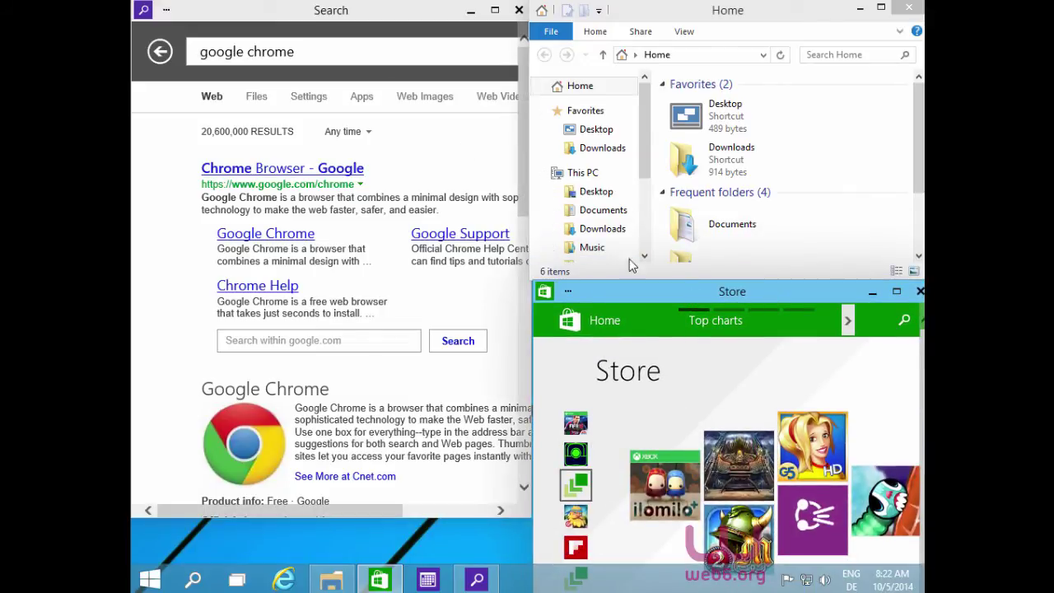
# Step: Bring the Search, Home and Store windows into focus one after another
pyautogui.click(435, 22)
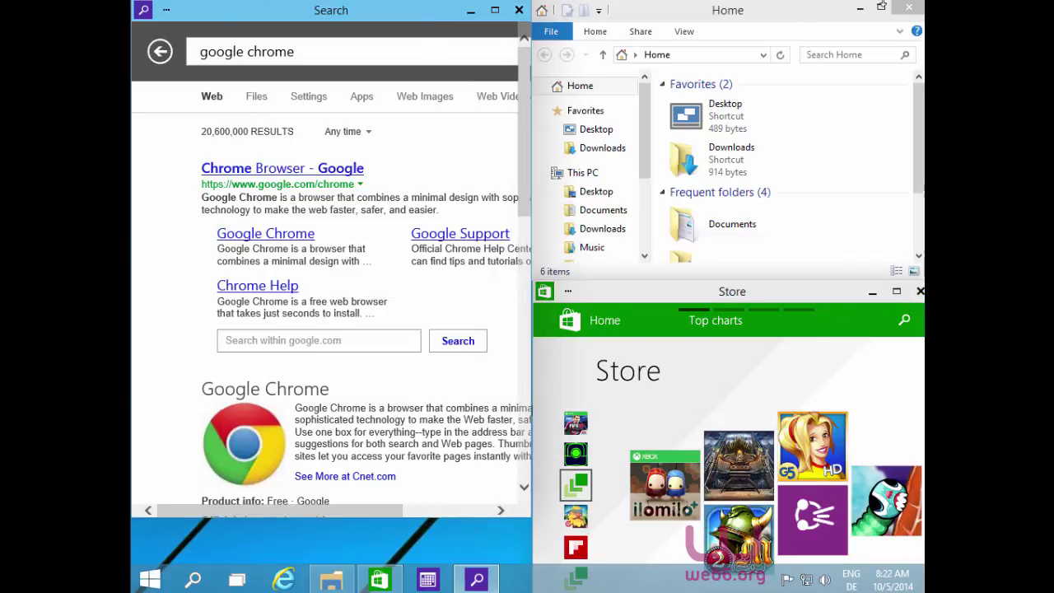
pyautogui.click(745, 11)
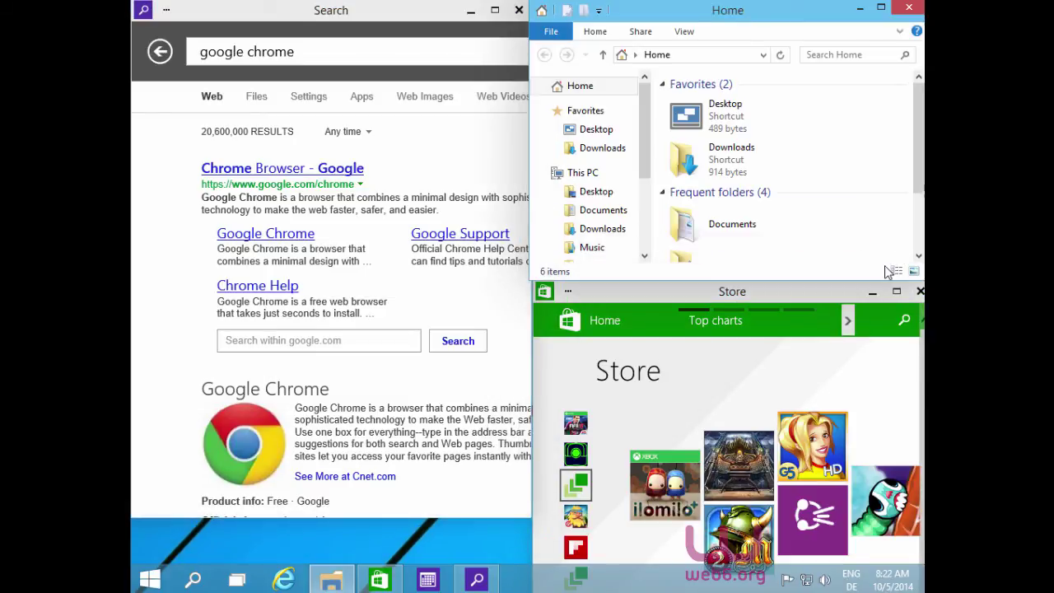
pyautogui.click(811, 291)
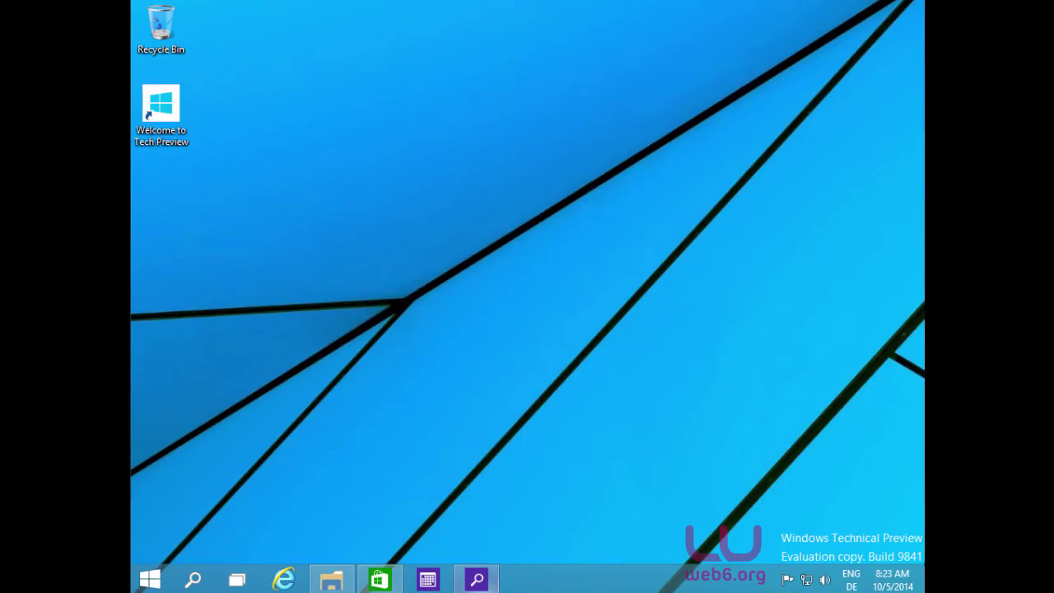
# Step: Restore the Search results full-screen, view its Settings pane from the app commands, then close it
pyautogui.click(477, 580)
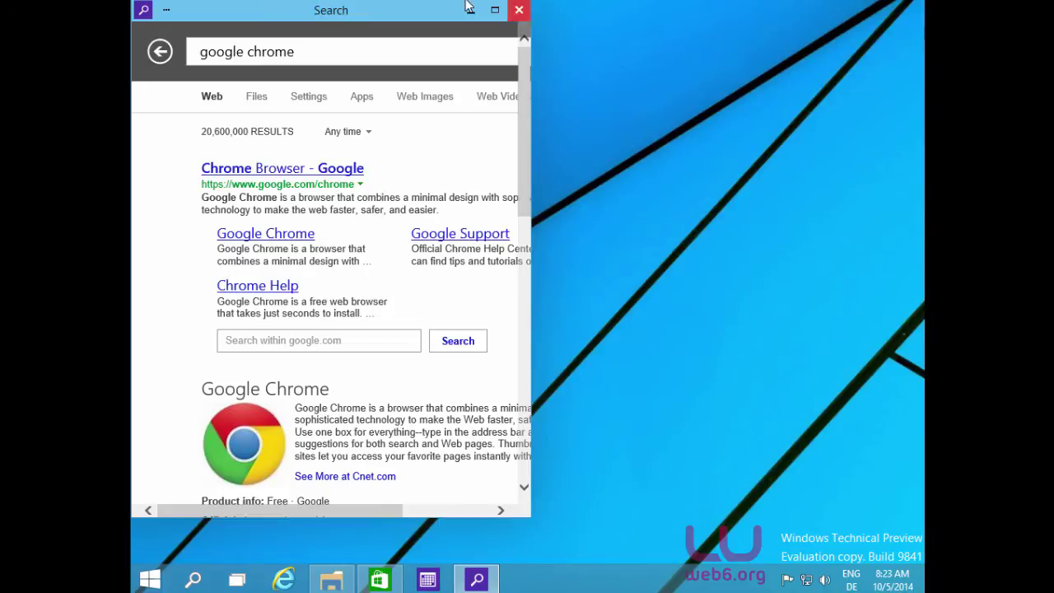
pyautogui.click(494, 10)
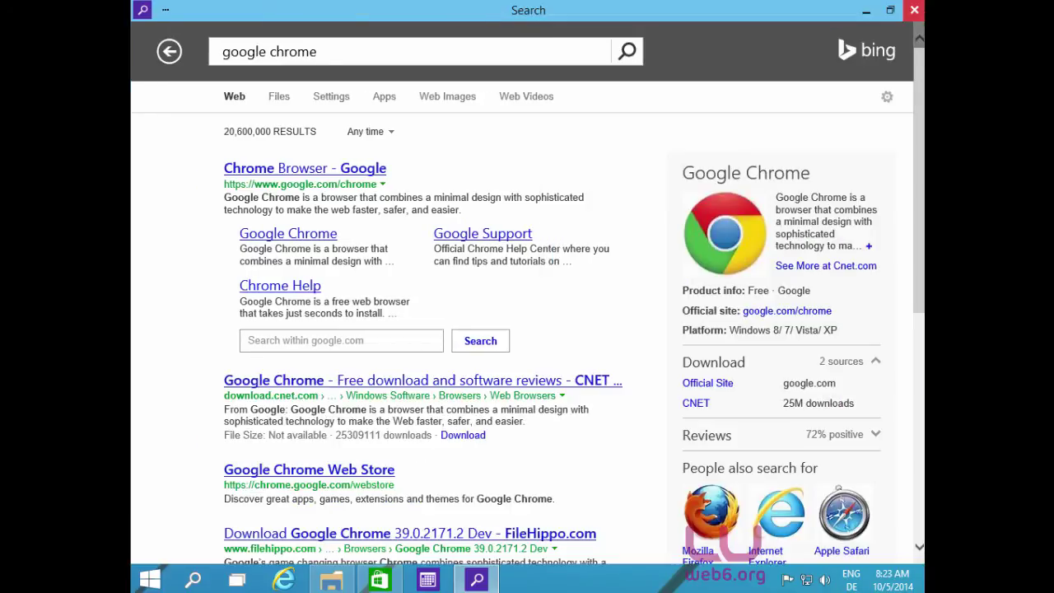
pyautogui.click(167, 10)
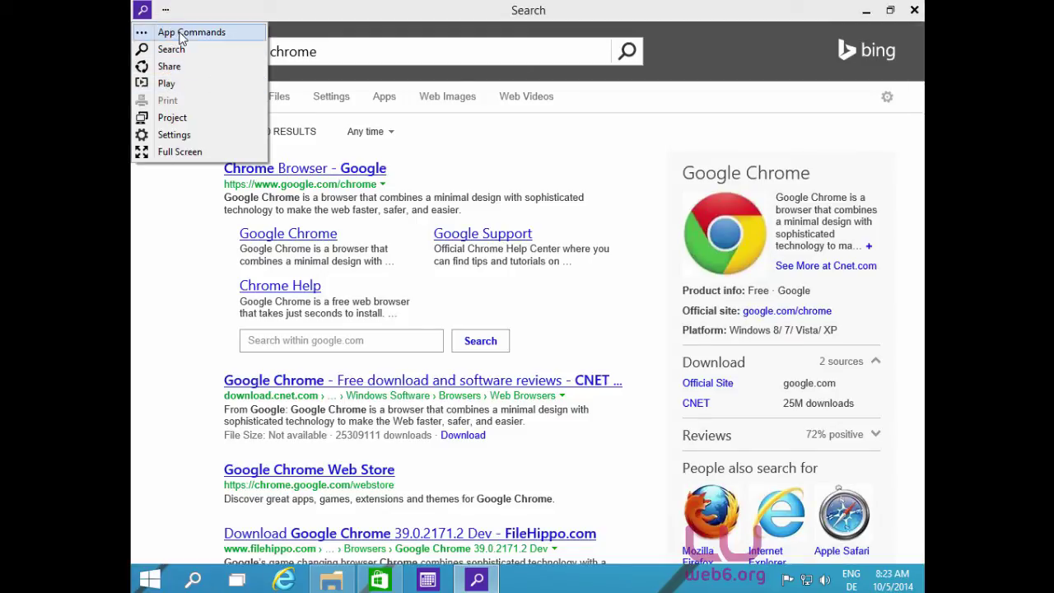
pyautogui.click(173, 135)
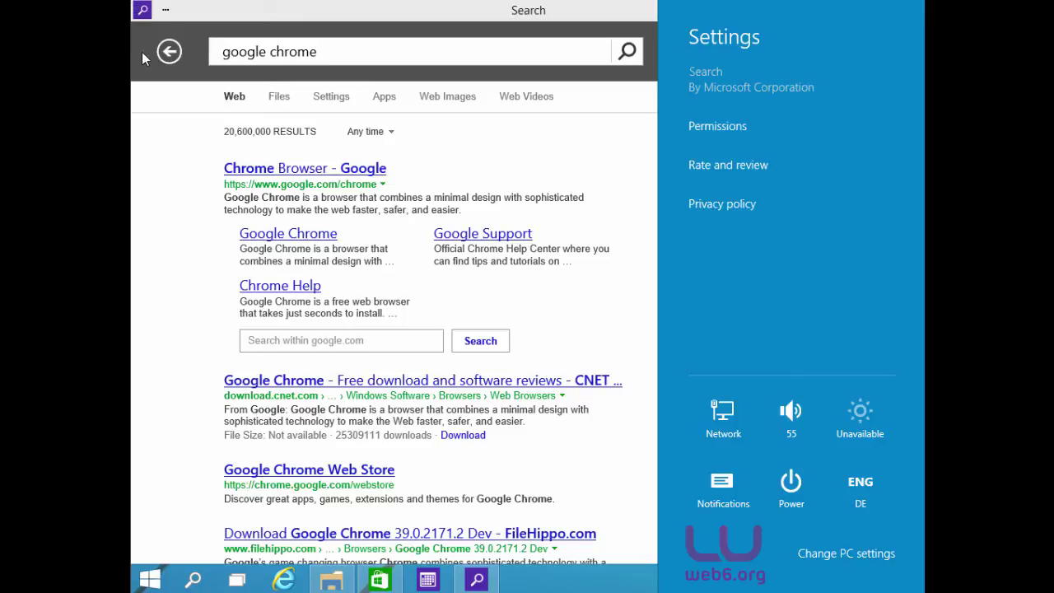
pyautogui.click(167, 17)
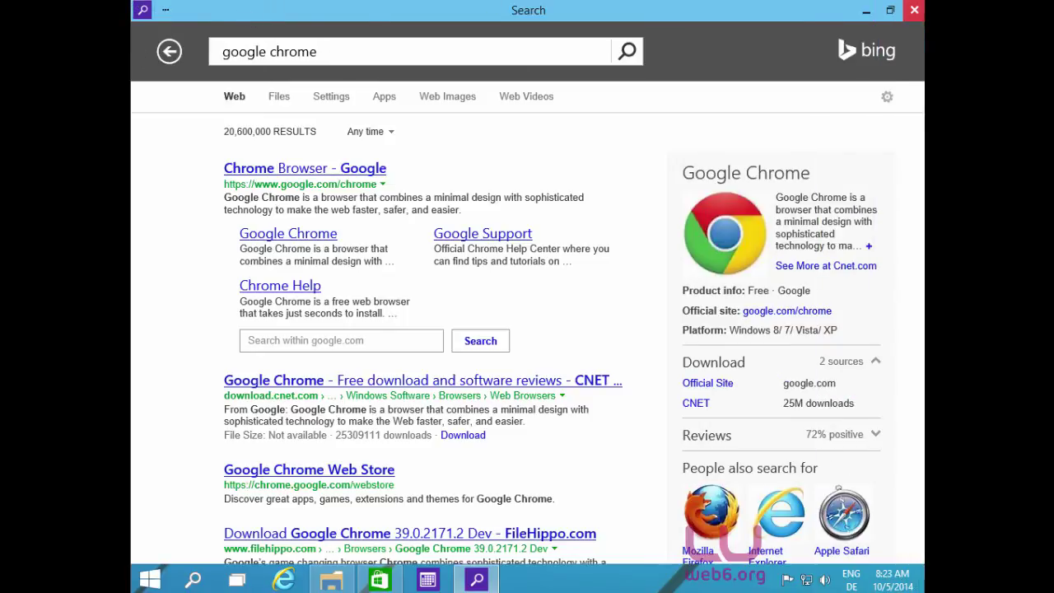
pyautogui.click(916, 10)
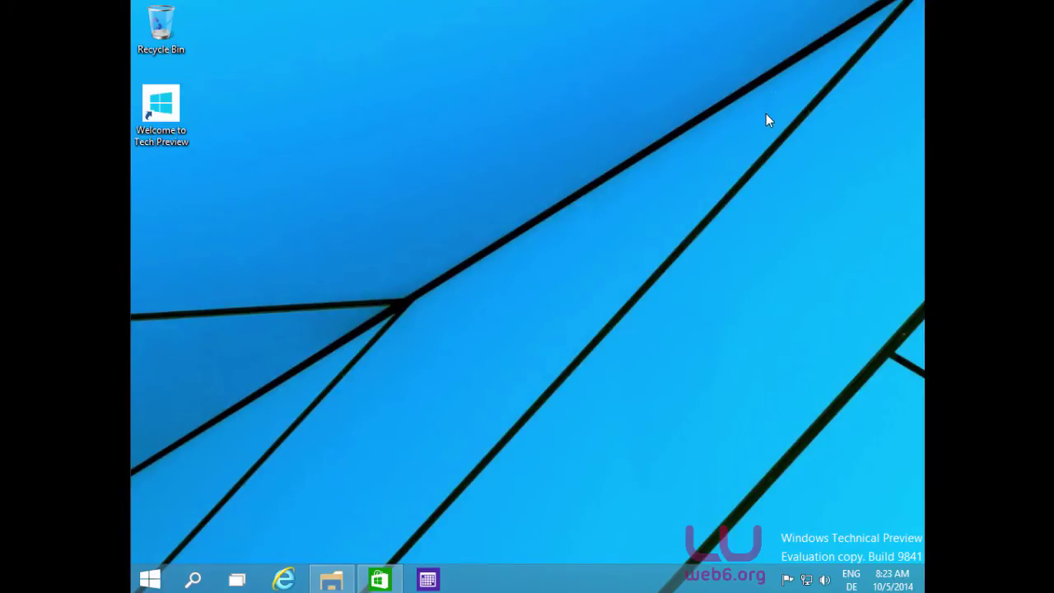
# Step: Search Start for 'cmd' and launch Command Prompt as administrator, accepting the UAC prompt
pyautogui.click(141, 580)
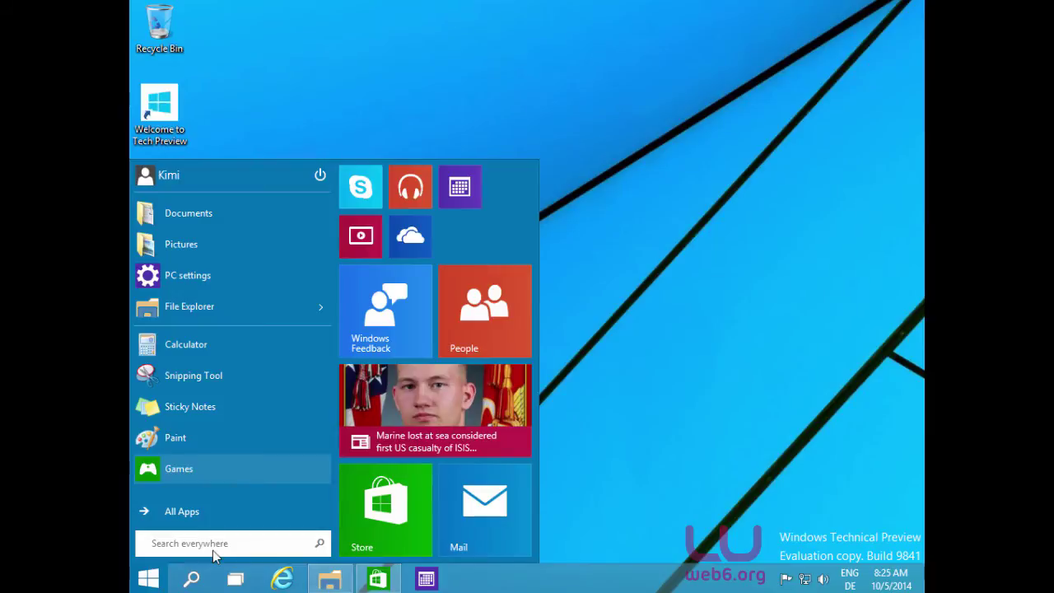
pyautogui.write('cmd')
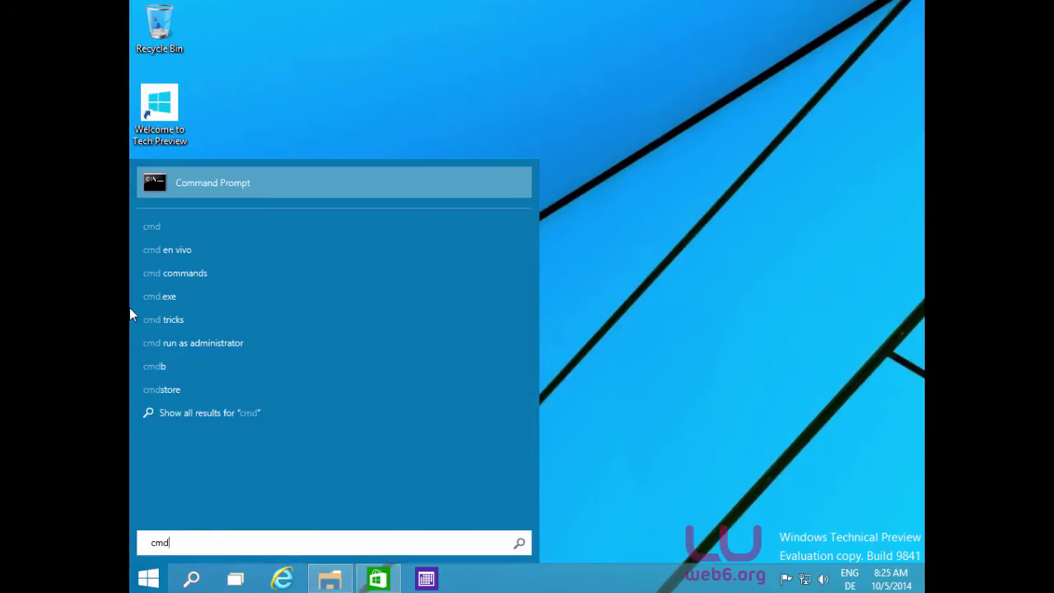
pyautogui.rightClick(246, 182)
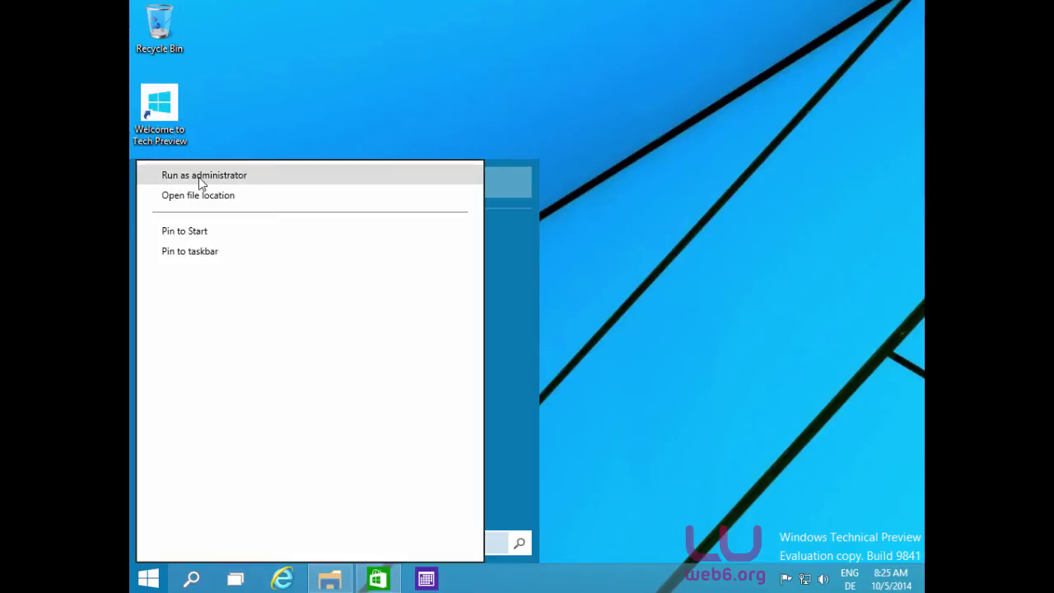
pyautogui.click(209, 175)
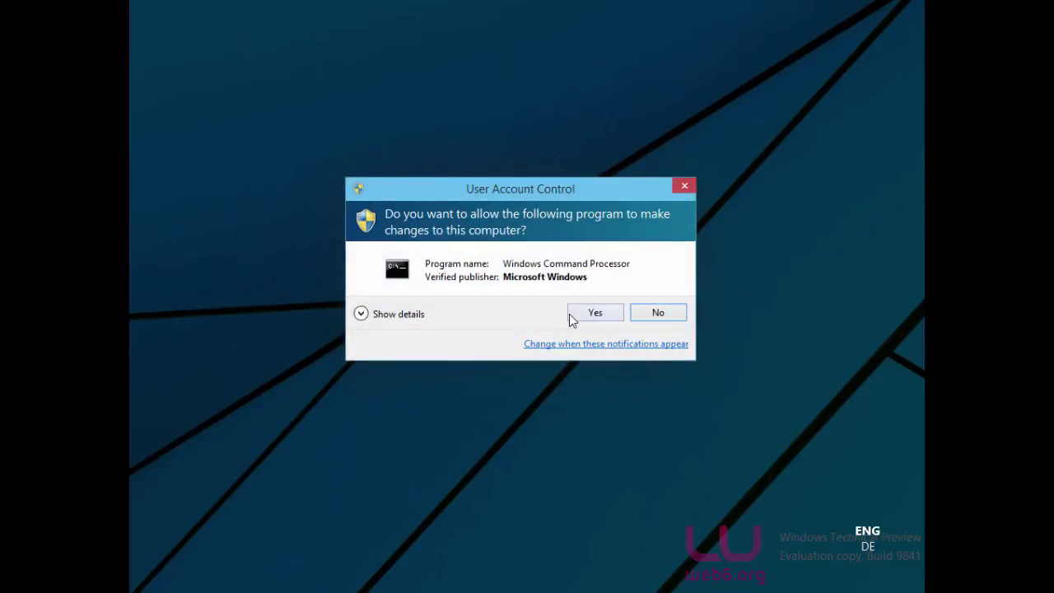
pyautogui.click(574, 319)
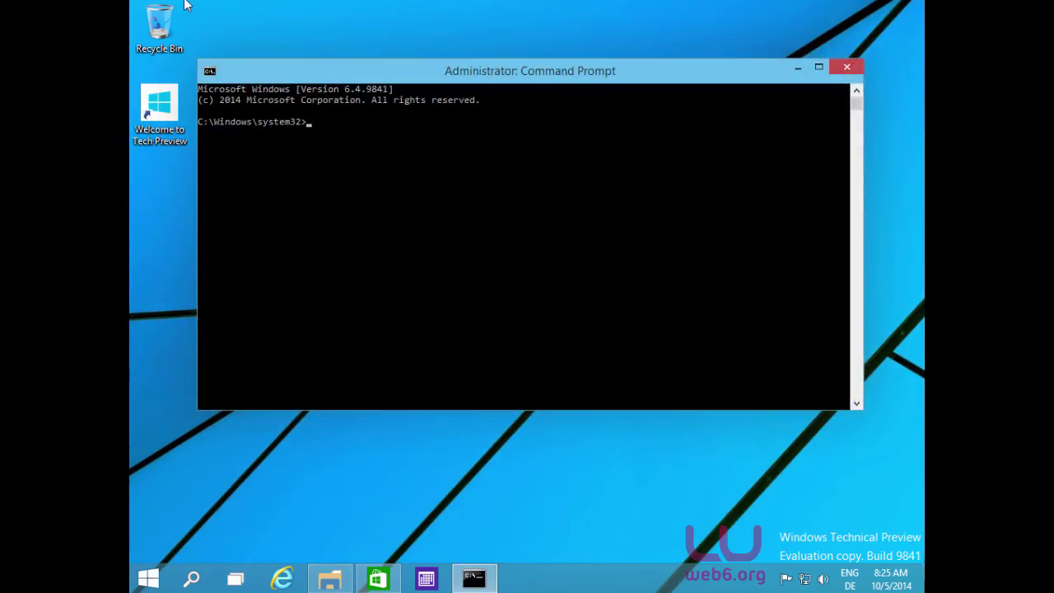
# Step: Run systeminfo in the console and copy its output up to BIOS Version
pyautogui.moveTo(583, 75); pyautogui.dragTo(594, 139)
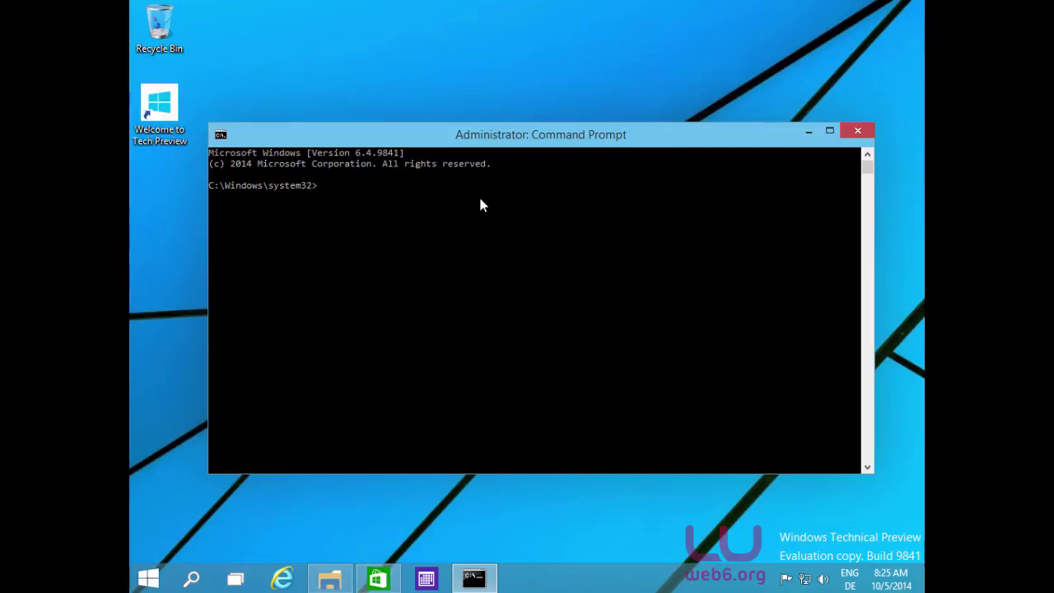
pyautogui.write('systn')
pyautogui.write('eminfo')
pyautogui.press('Return')
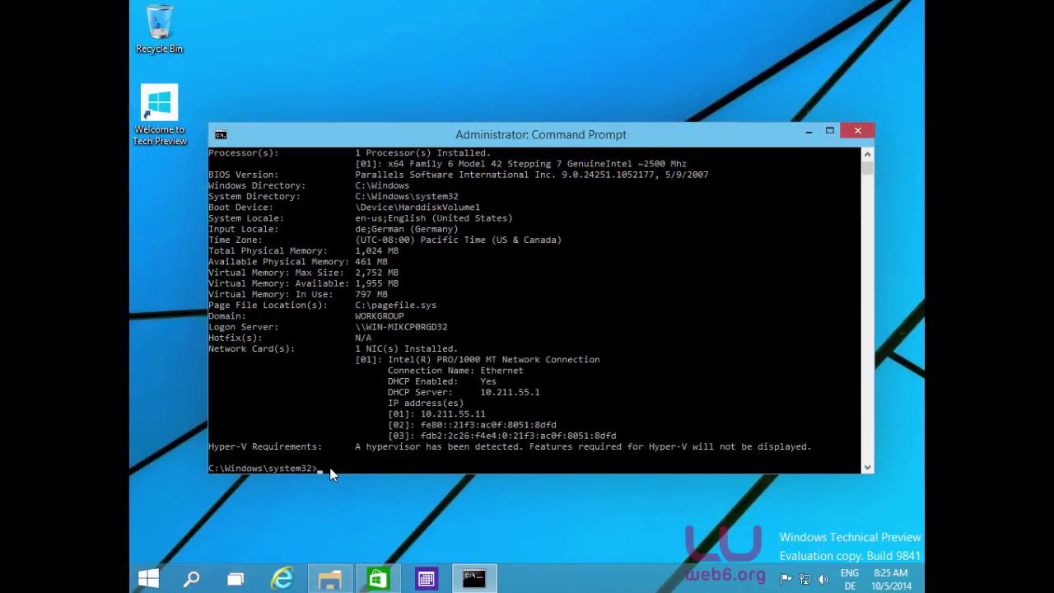
pyautogui.moveTo(329, 473); pyautogui.dragTo(227, 181)
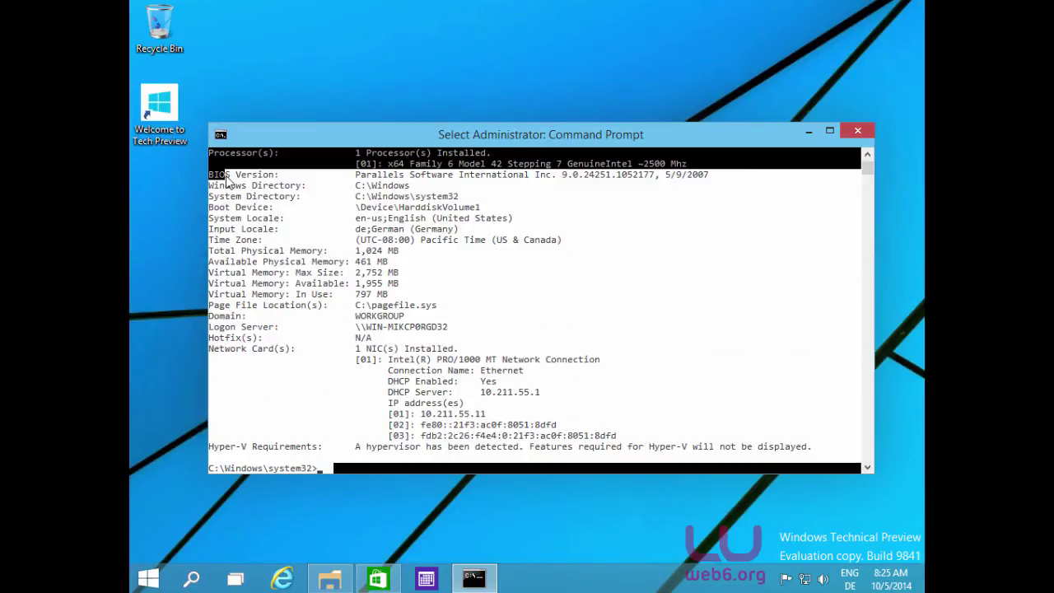
pyautogui.rightClick(475, 279)
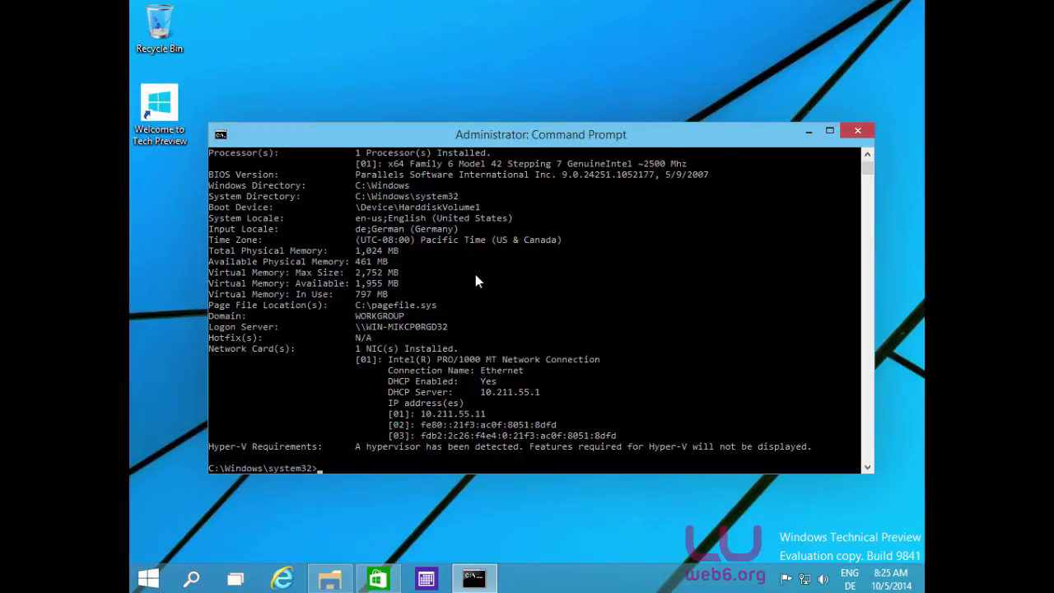
pyautogui.click(150, 579)
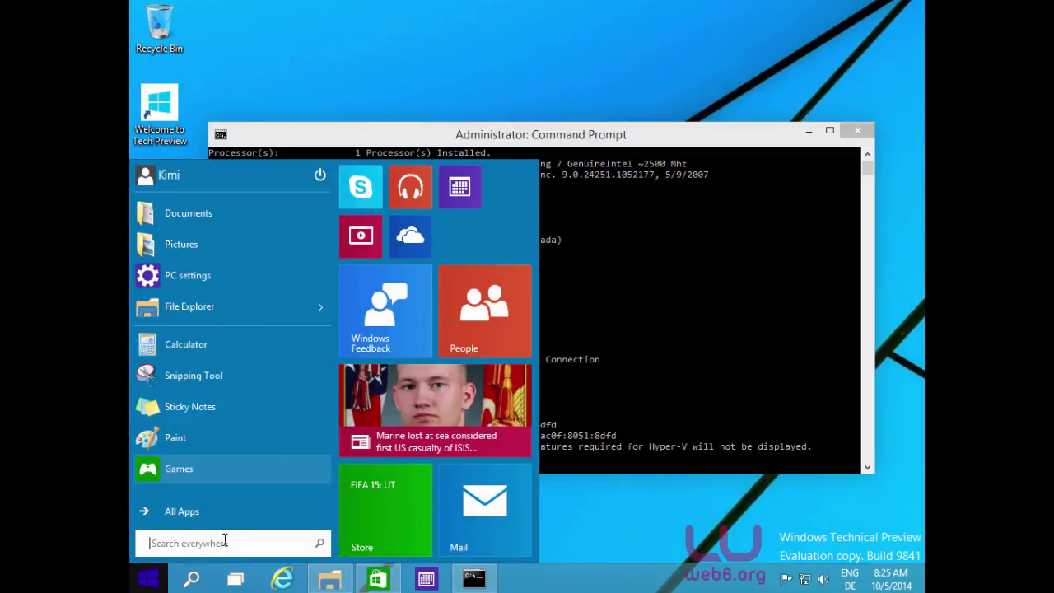
# Step: Launch Notepad from a 'notep' search and paste in the copied systeminfo report
pyautogui.write('notepad')
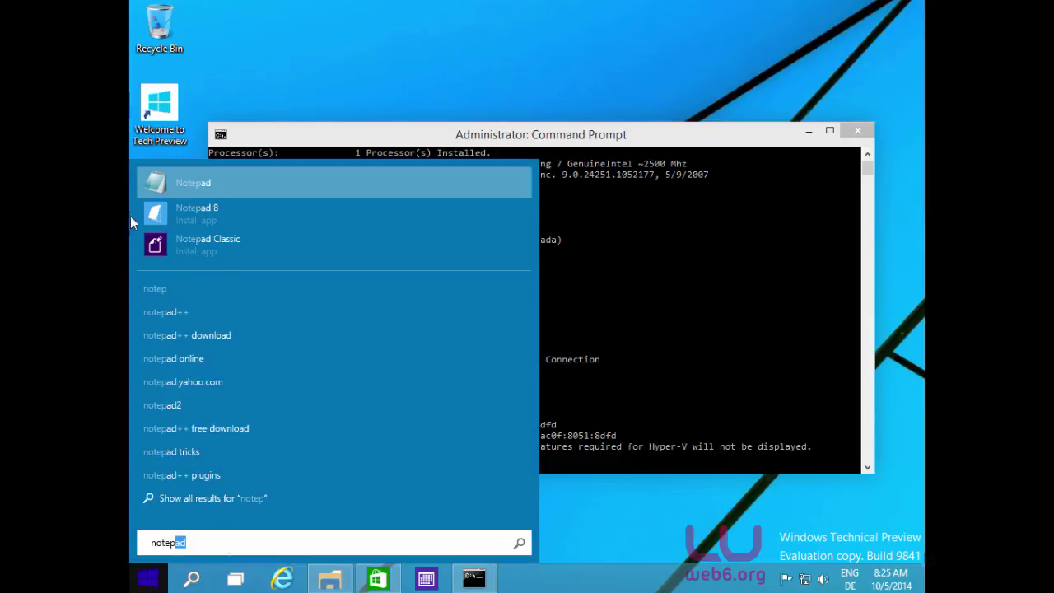
pyautogui.click(269, 180)
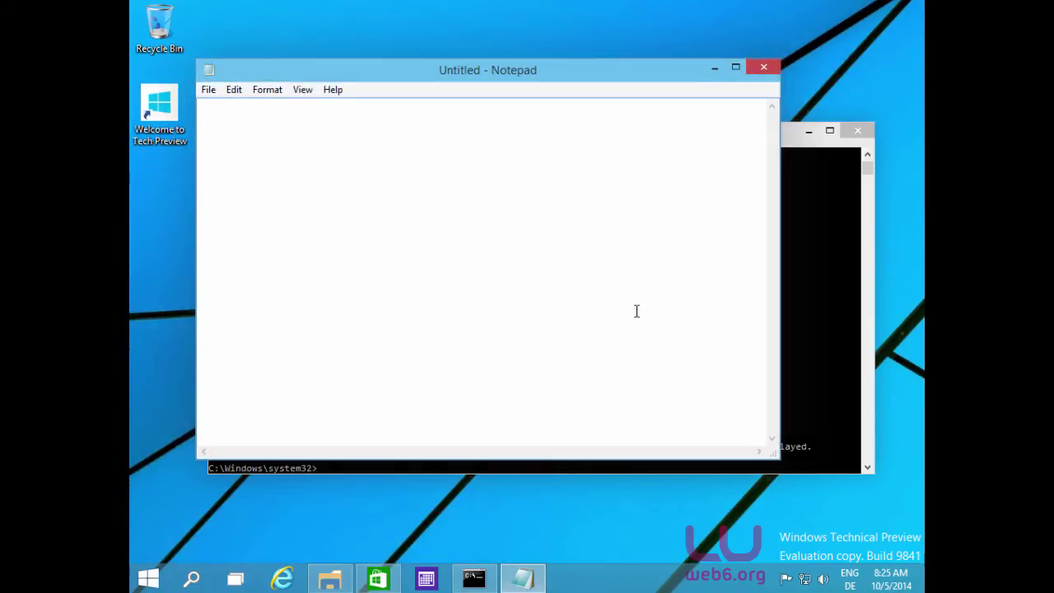
pyautogui.rightClick(421, 209)
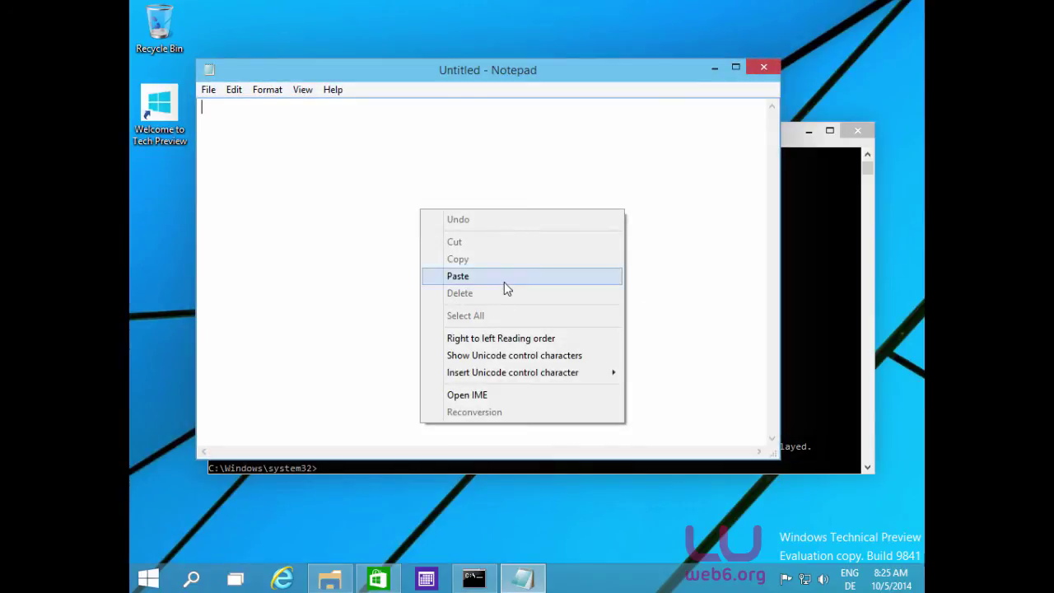
pyautogui.click(504, 280)
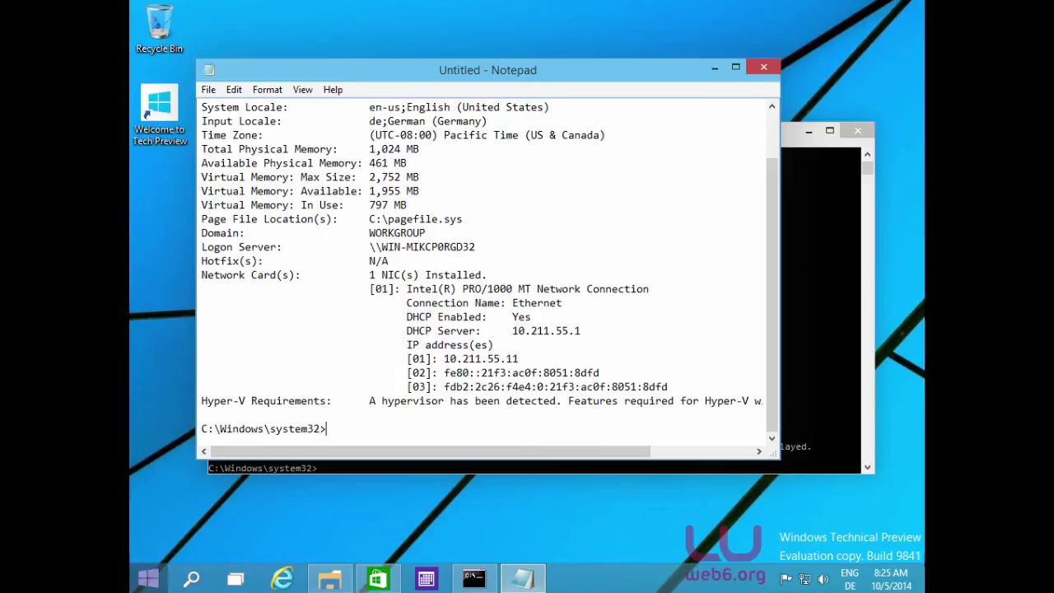
# Step: Type 'systeminfo' below the pasted report, then select and copy that word
pyautogui.press('Return')
pyautogui.press('Return')
pyautogui.press('Return')
pyautogui.press('Return')
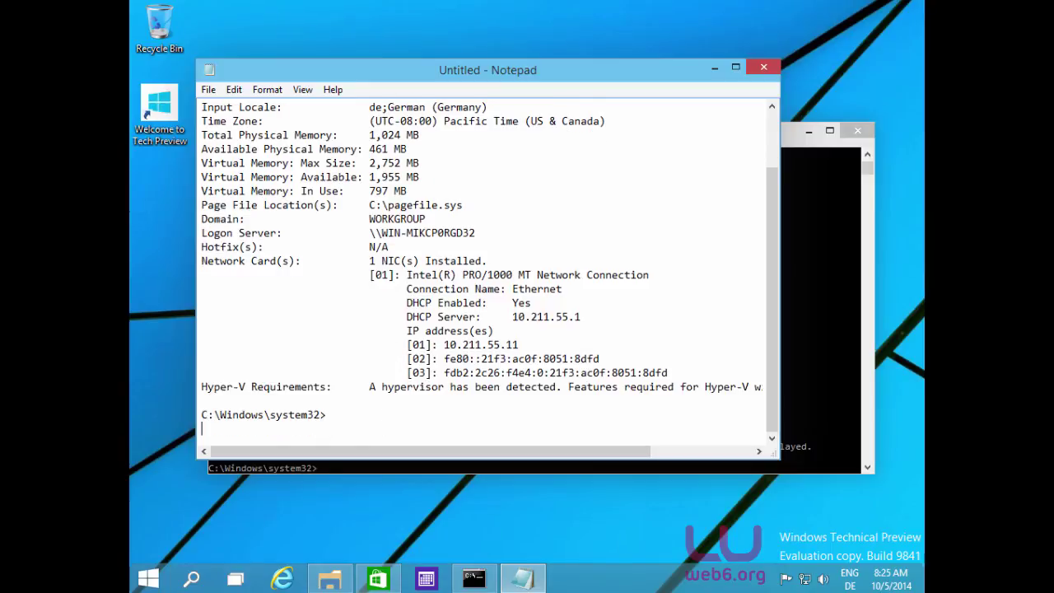
pyautogui.write('sys')
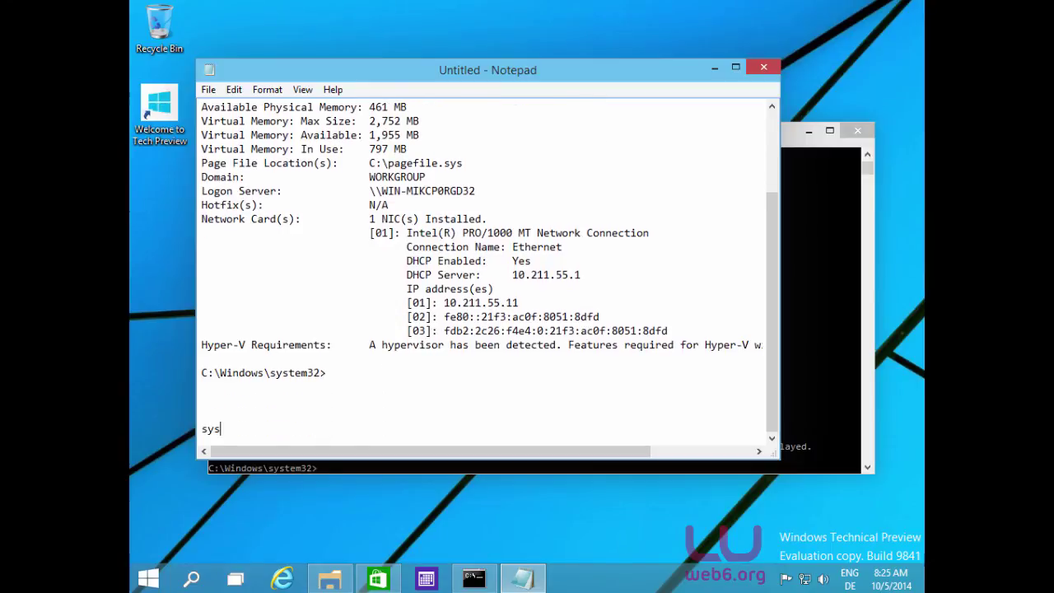
pyautogui.write('teminfo')
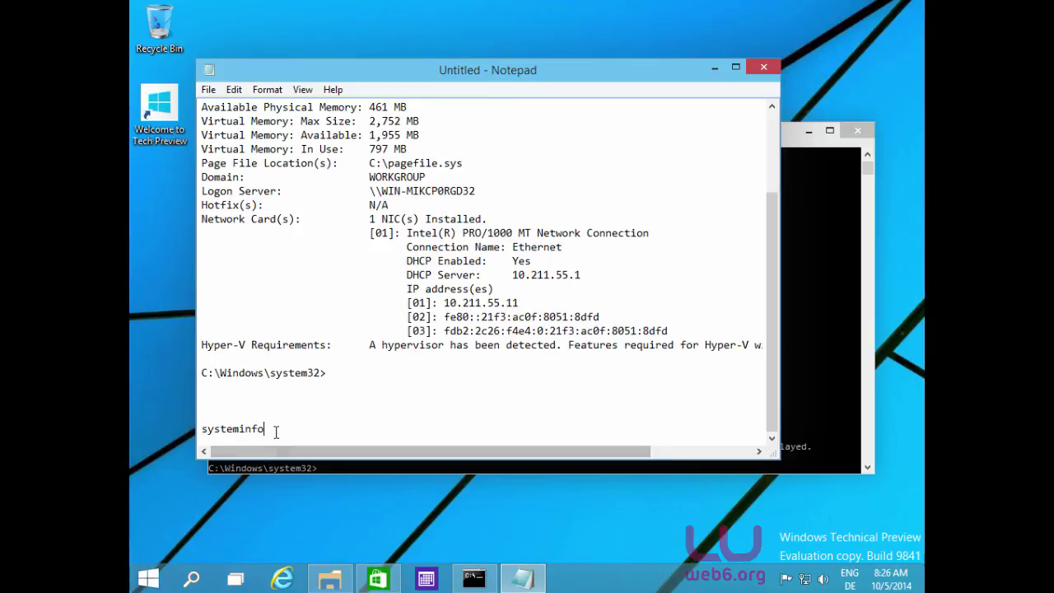
pyautogui.moveTo(276, 430); pyautogui.dragTo(130, 388)
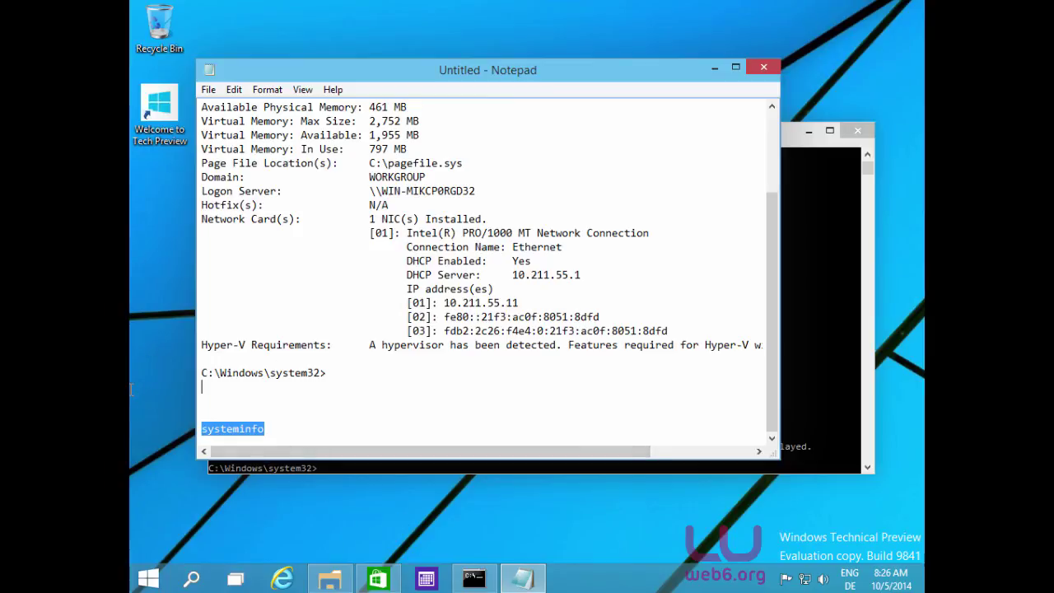
pyautogui.rightClick(229, 423)
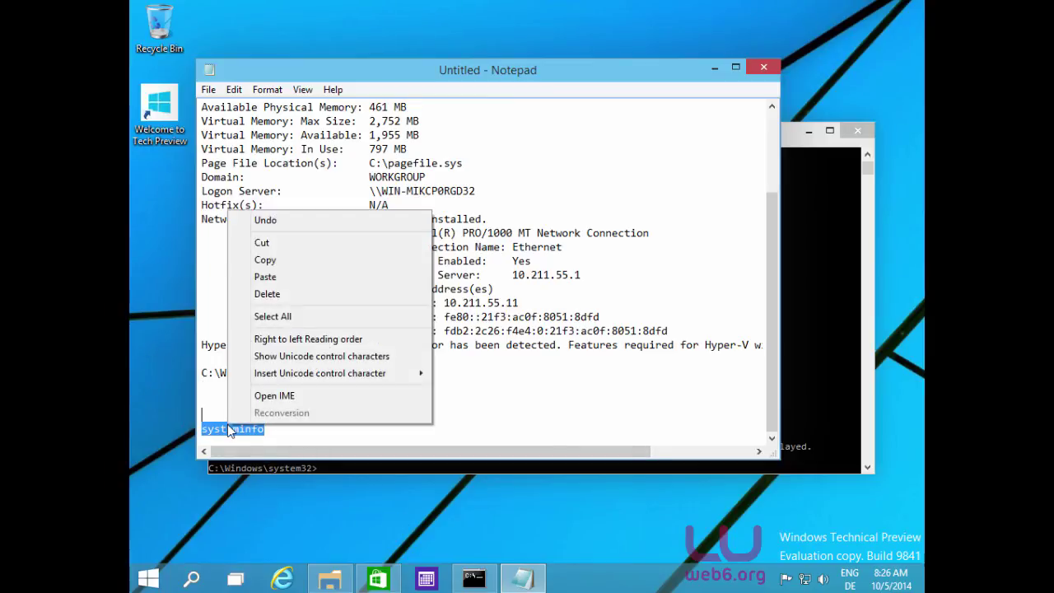
pyautogui.click(324, 258)
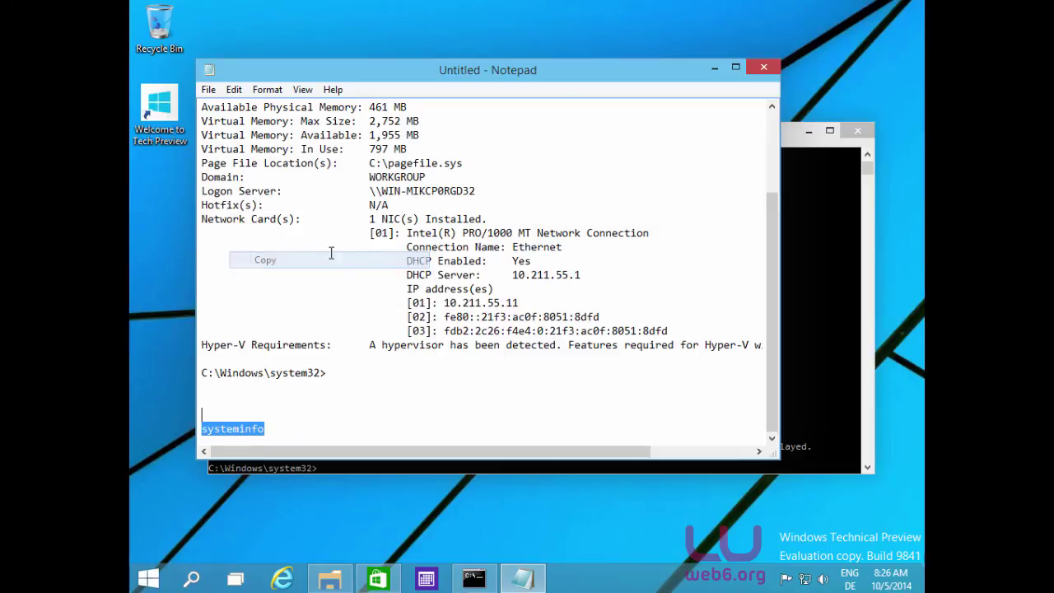
# Step: Close Notepad without saving and return focus to the Command Prompt
pyautogui.click(764, 65)
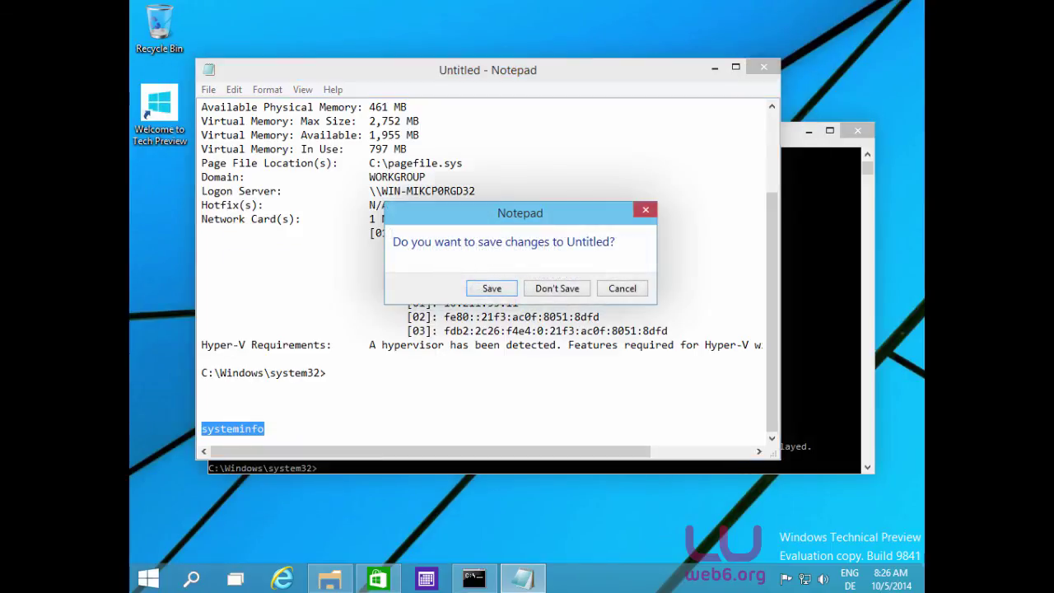
pyautogui.click(557, 289)
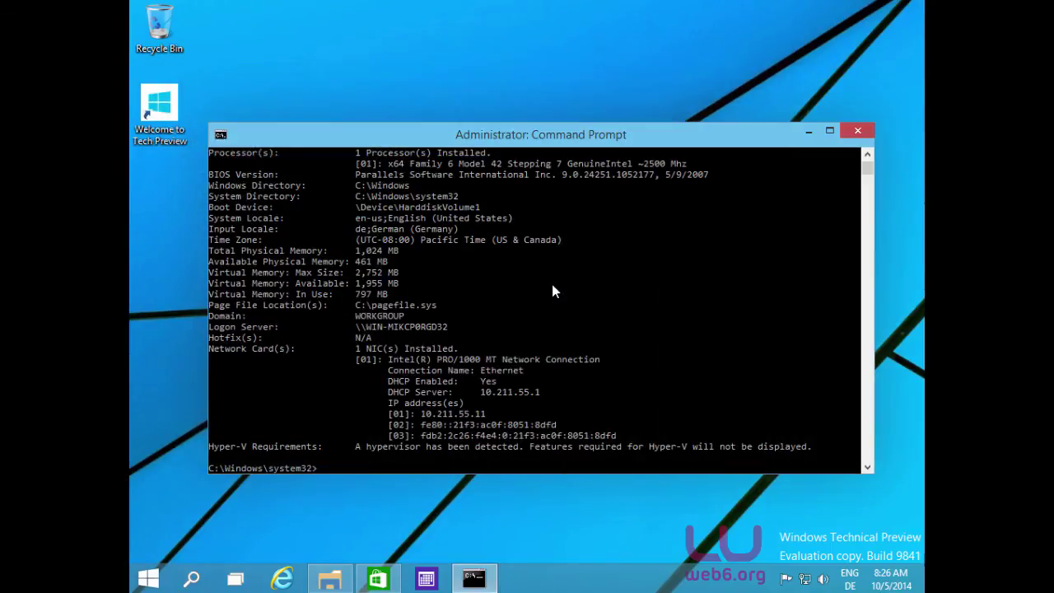
pyautogui.click(321, 466)
# Step: Exit the console's selection mode and close the administrator Command Prompt window
pyautogui.press('Escape')
pyautogui.click(859, 130)
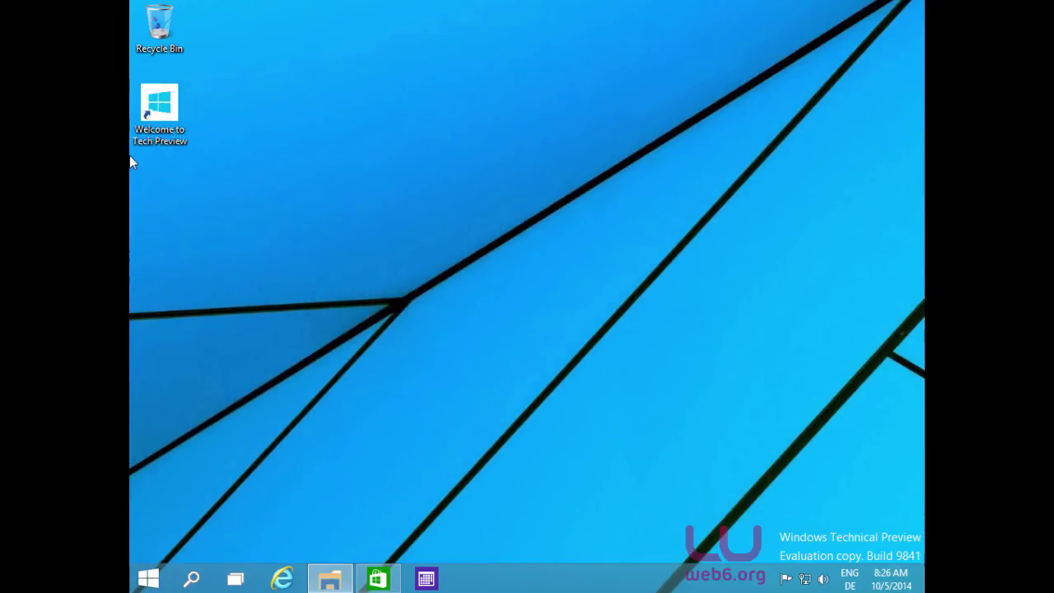